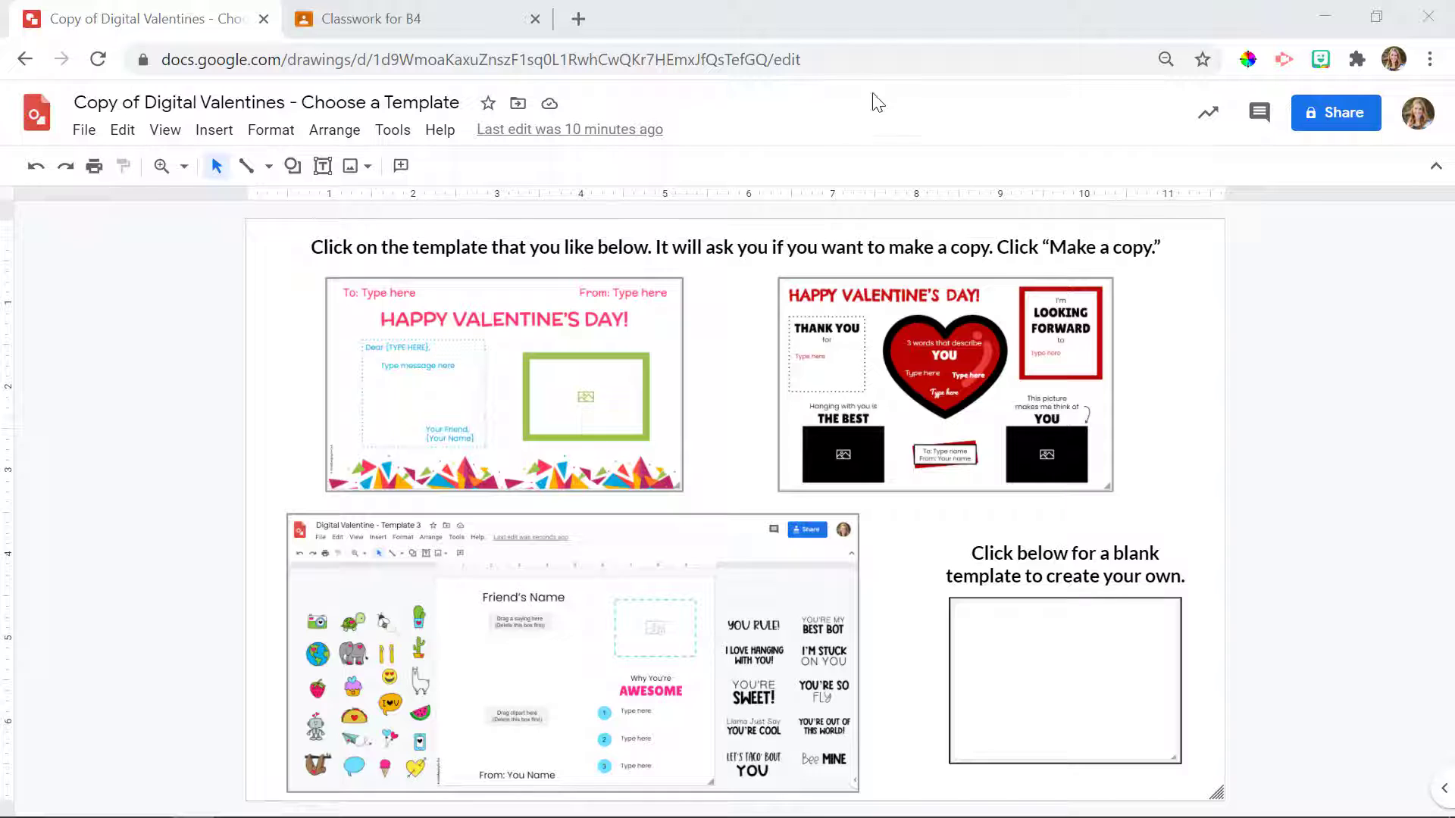
# Select the URL of the 'Copy of Digital Valentines - Choose a Template' drawing in the address bar
pyautogui.click(863, 60)
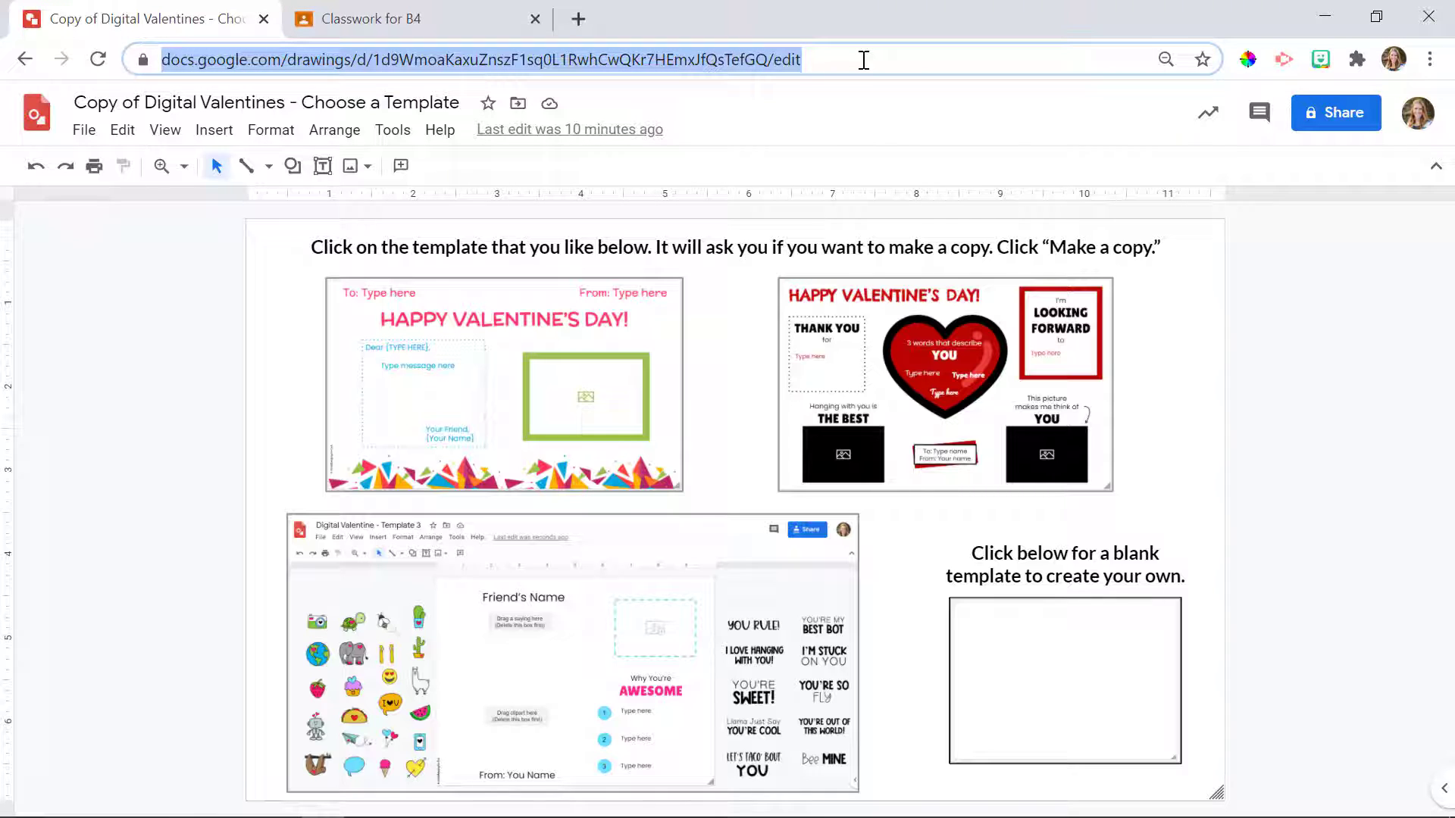
# Attach the copied drawing URL as a link to the Digital Valentines assignment
pyautogui.click(395, 15)
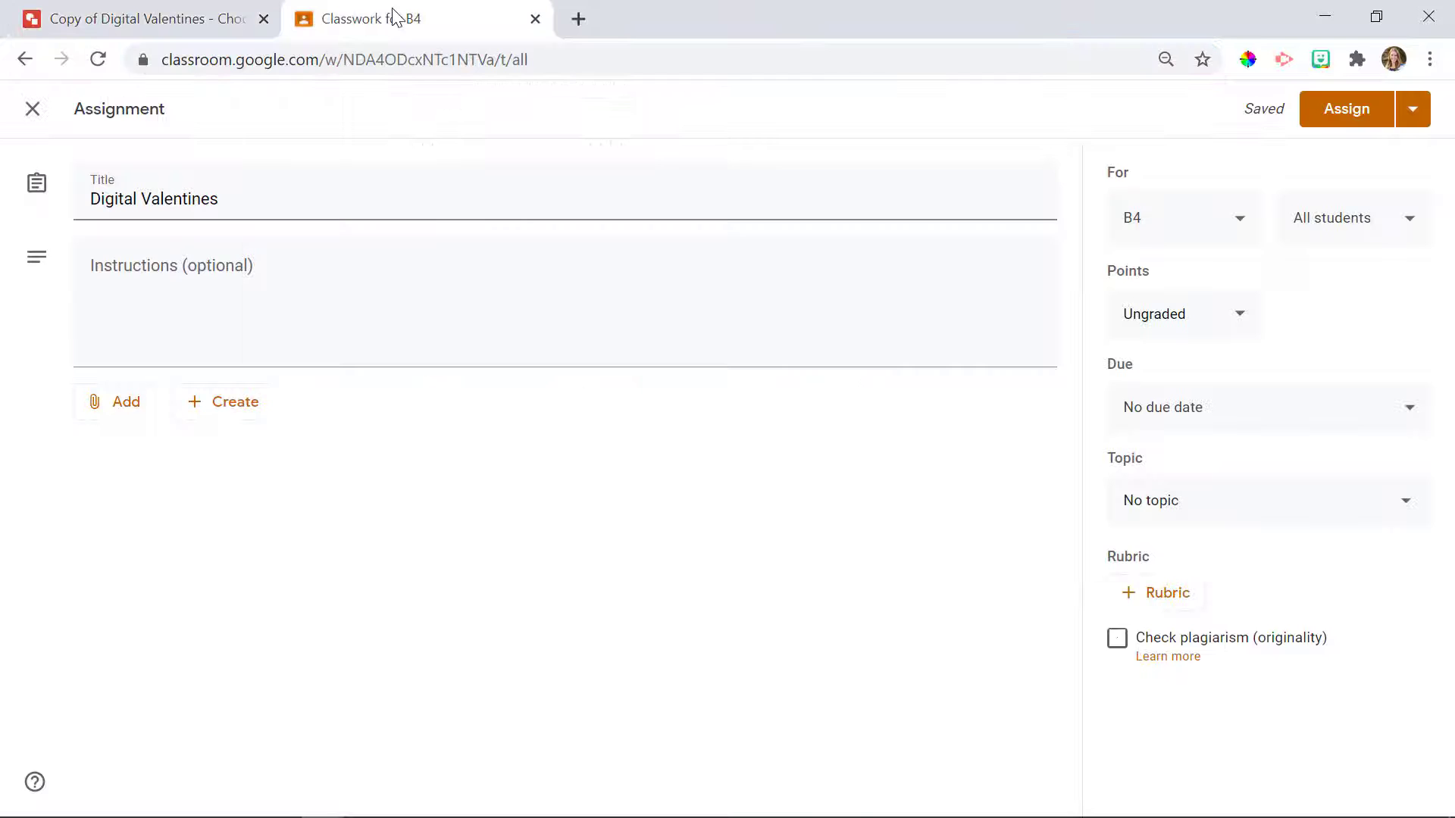
pyautogui.click(135, 409)
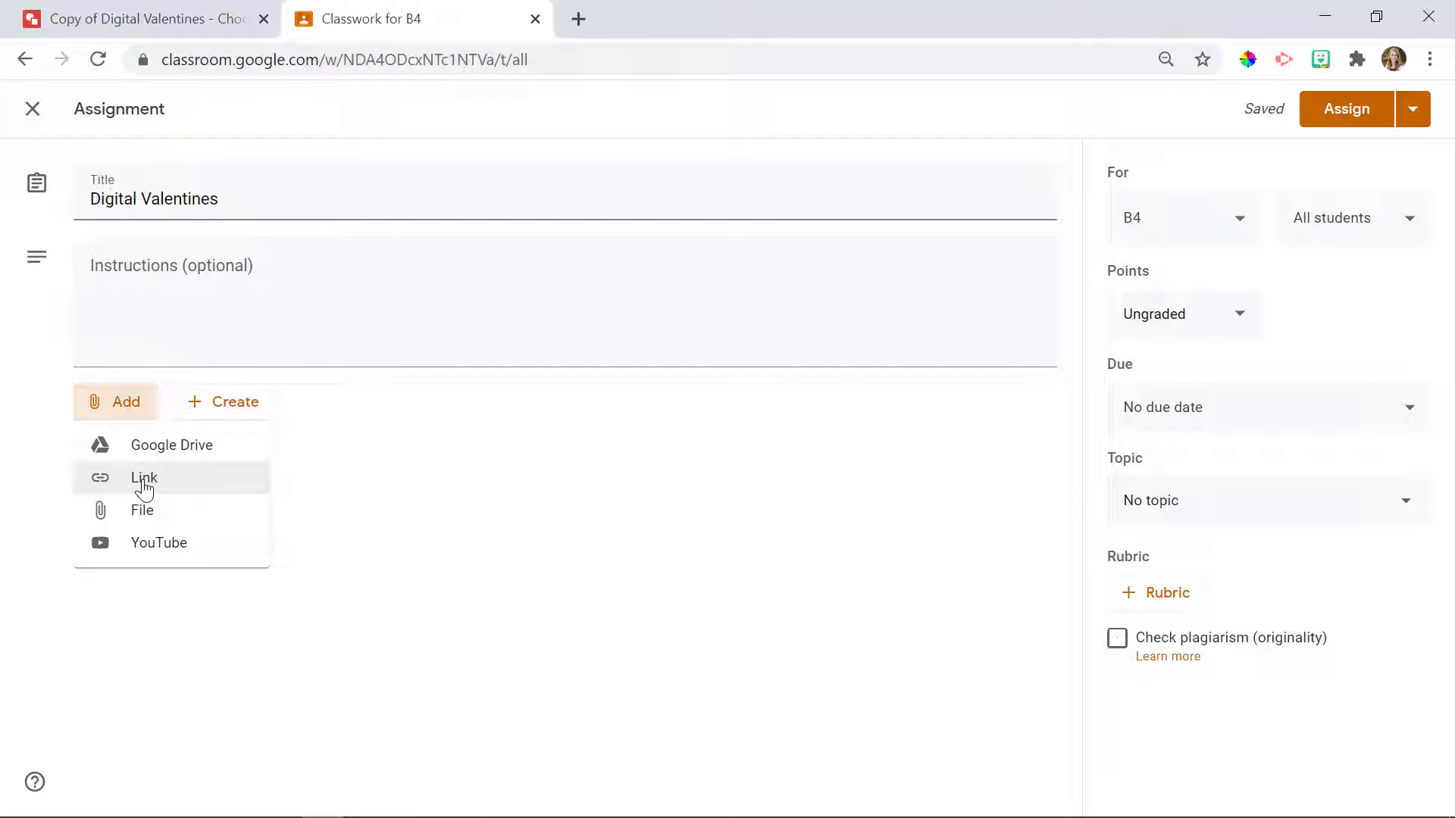
pyautogui.click(179, 485)
pyautogui.hotkey('ctrl', 'v')
pyautogui.click(834, 517)
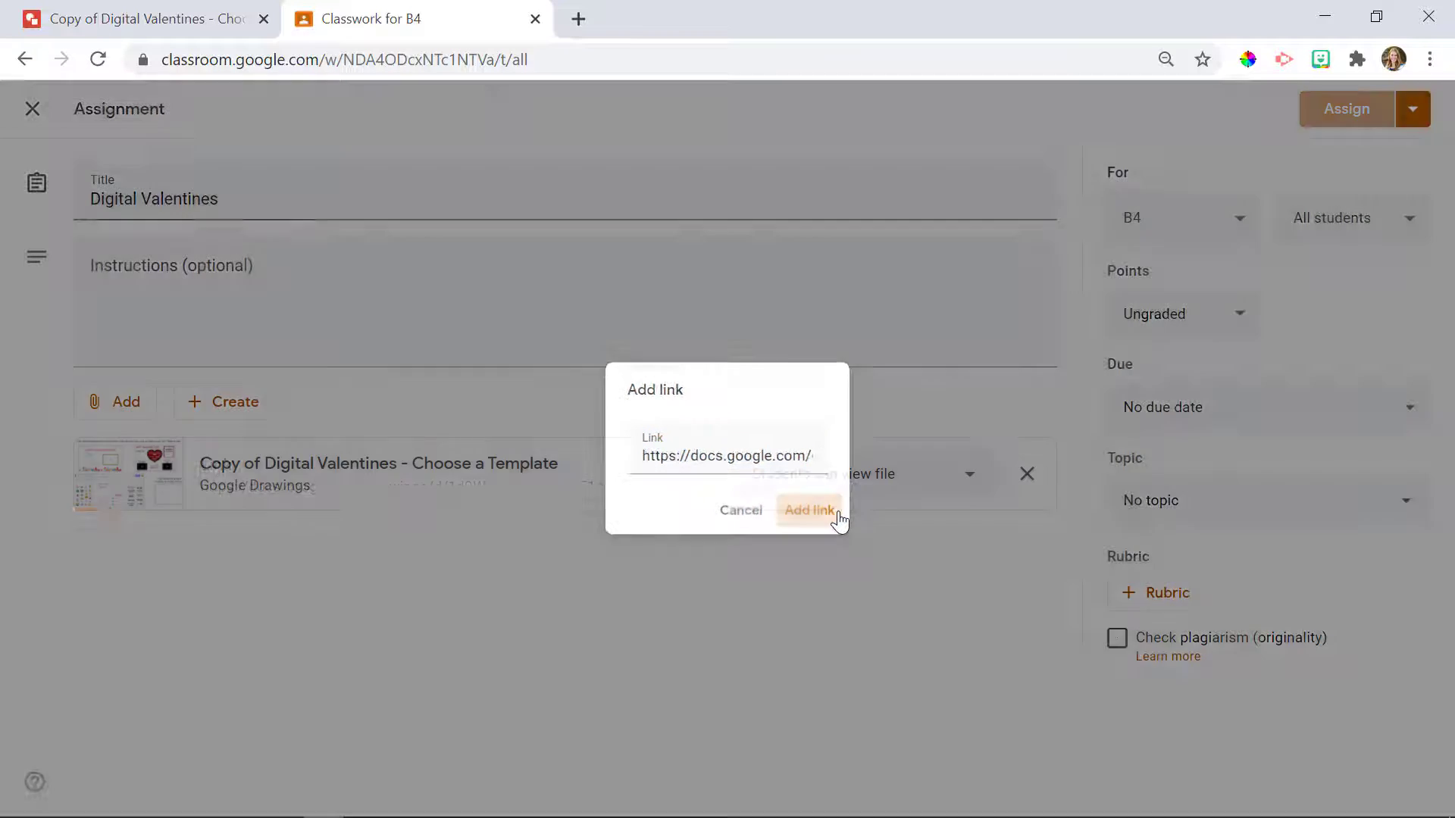
# Set the link to 'Make a copy for each student' and assign it to the class
pyautogui.click(965, 482)
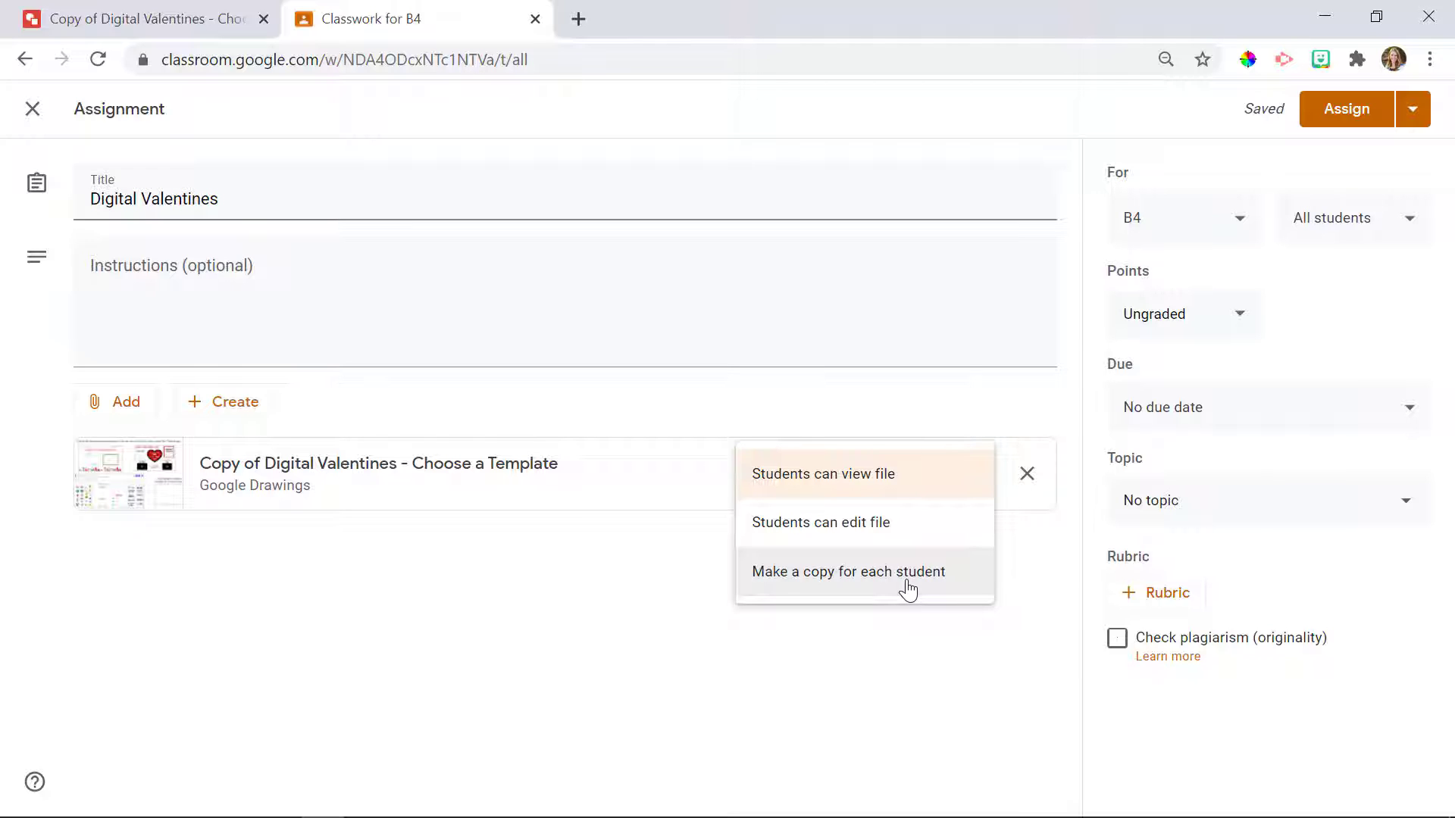
pyautogui.click(908, 589)
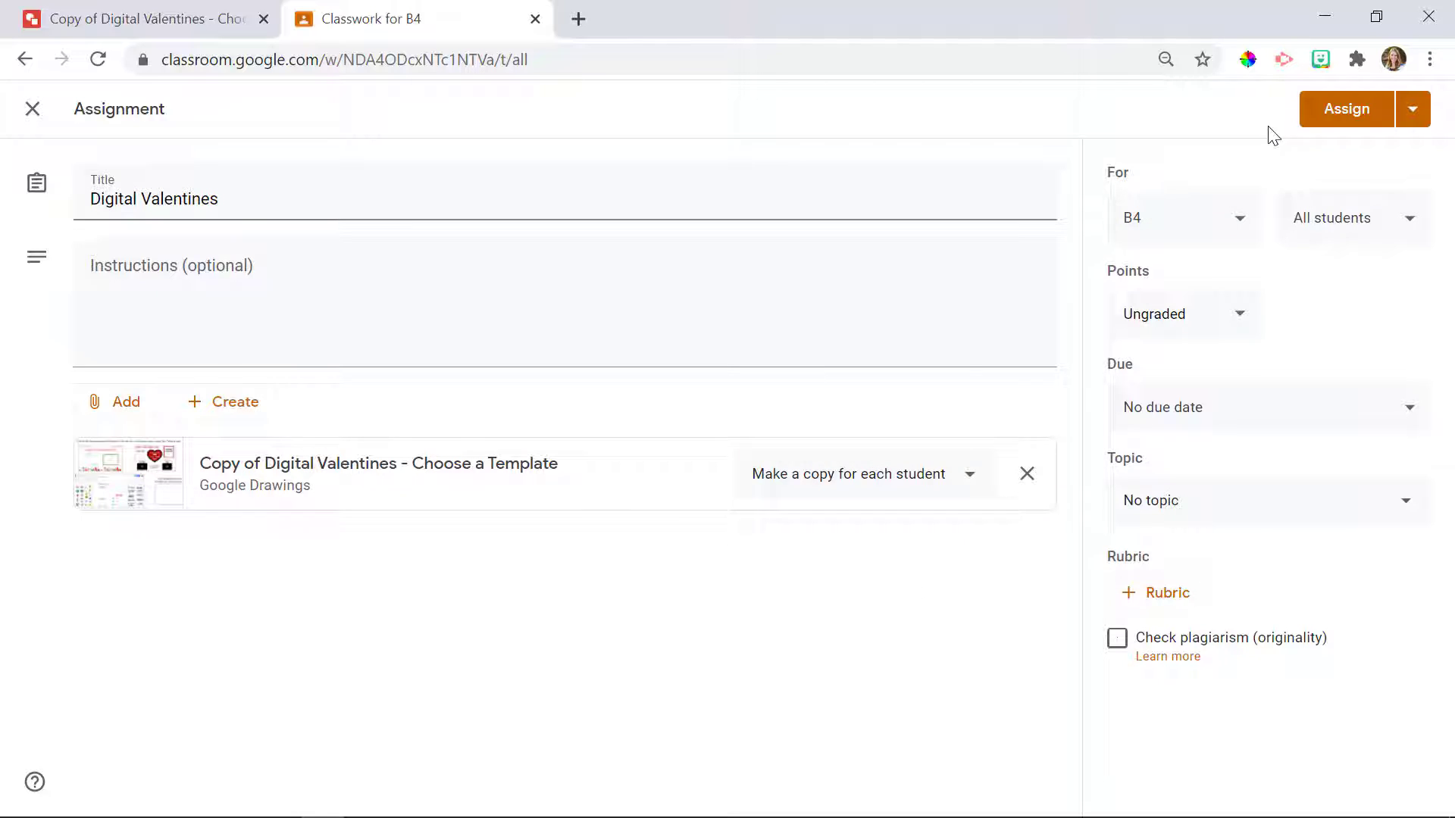
pyautogui.click(1350, 106)
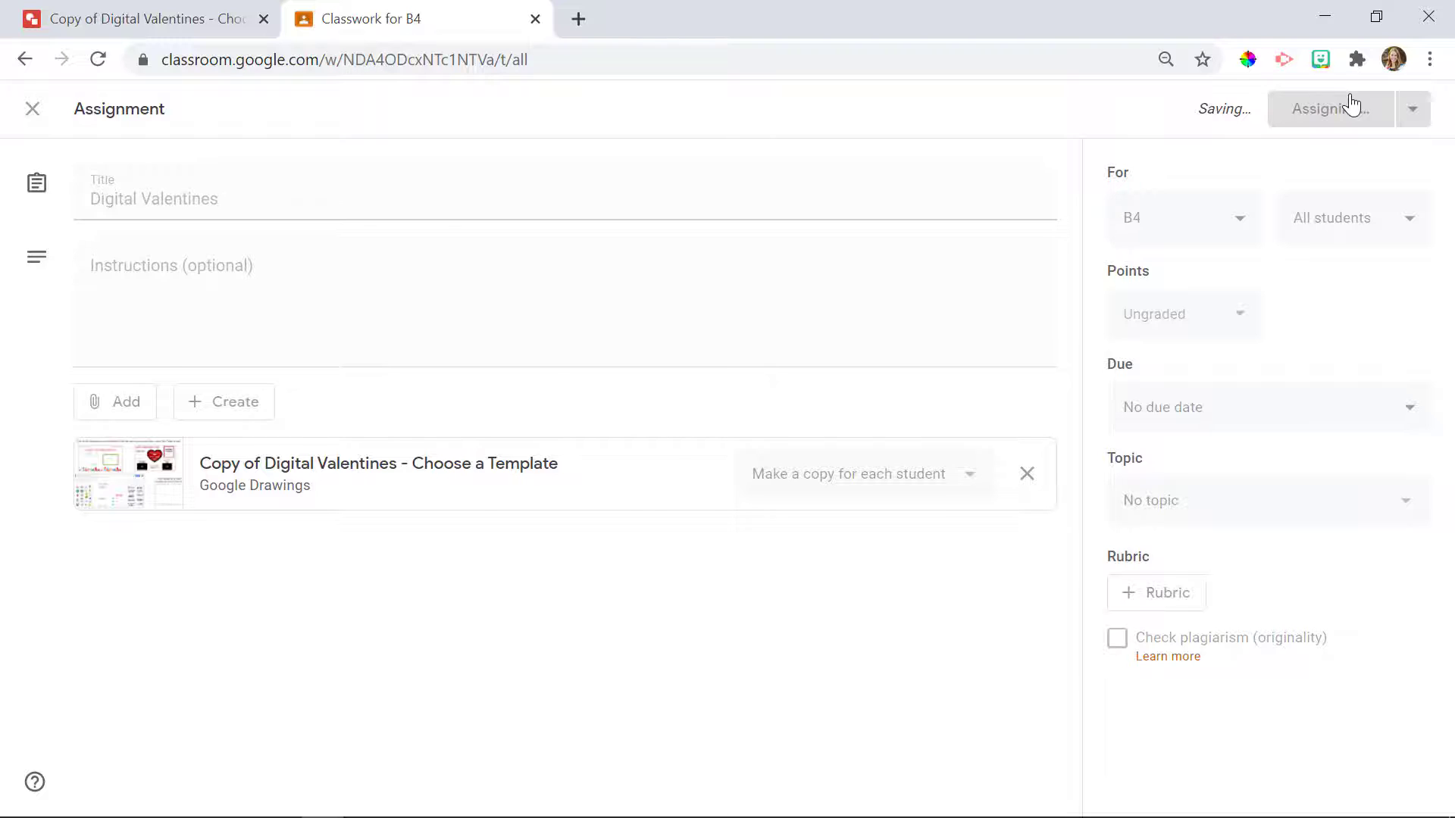
pyautogui.click(510, 276)
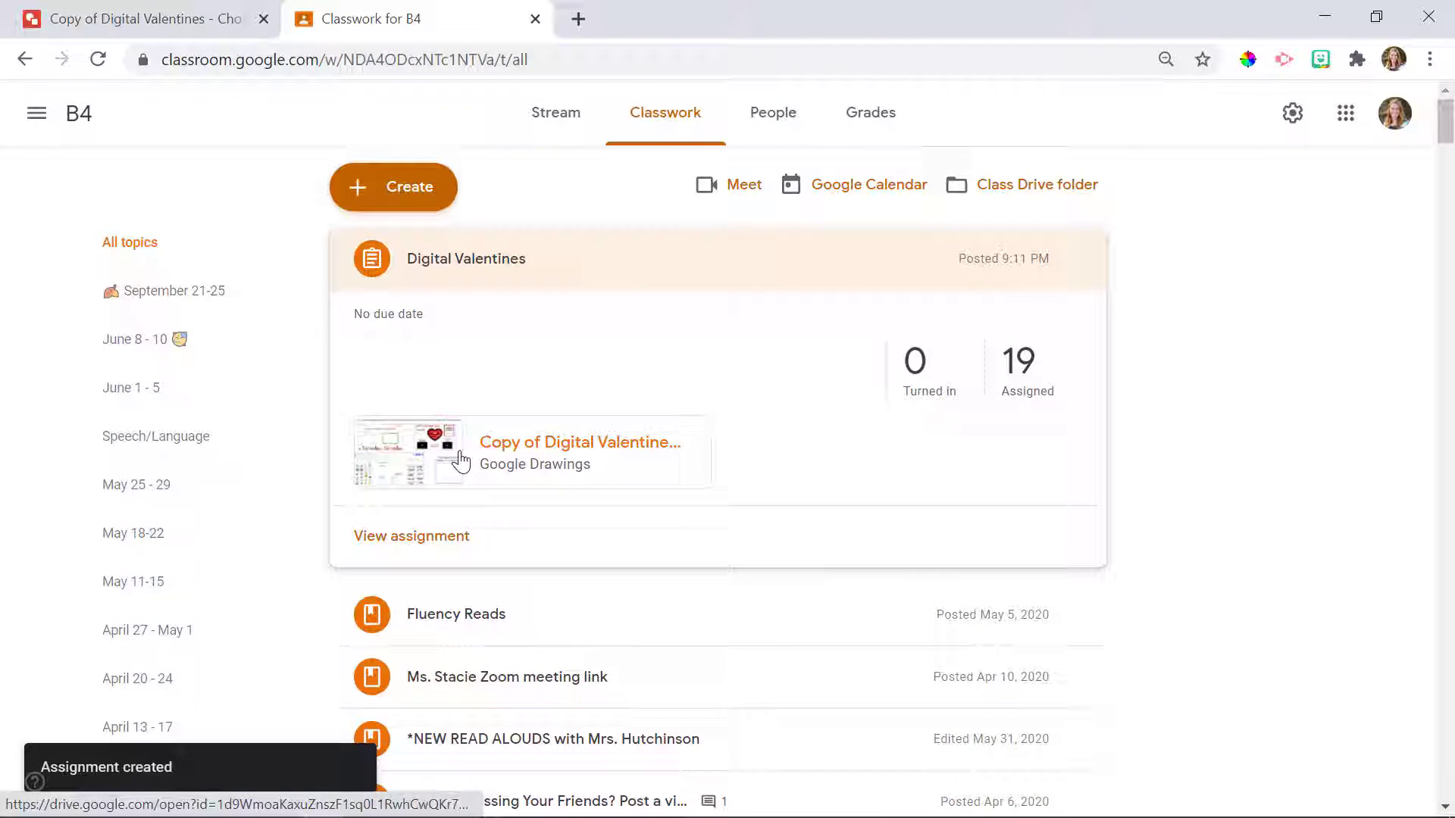
# Open the template chooser and make a copy of Digital Valentine - Template 1
pyautogui.click(461, 459)
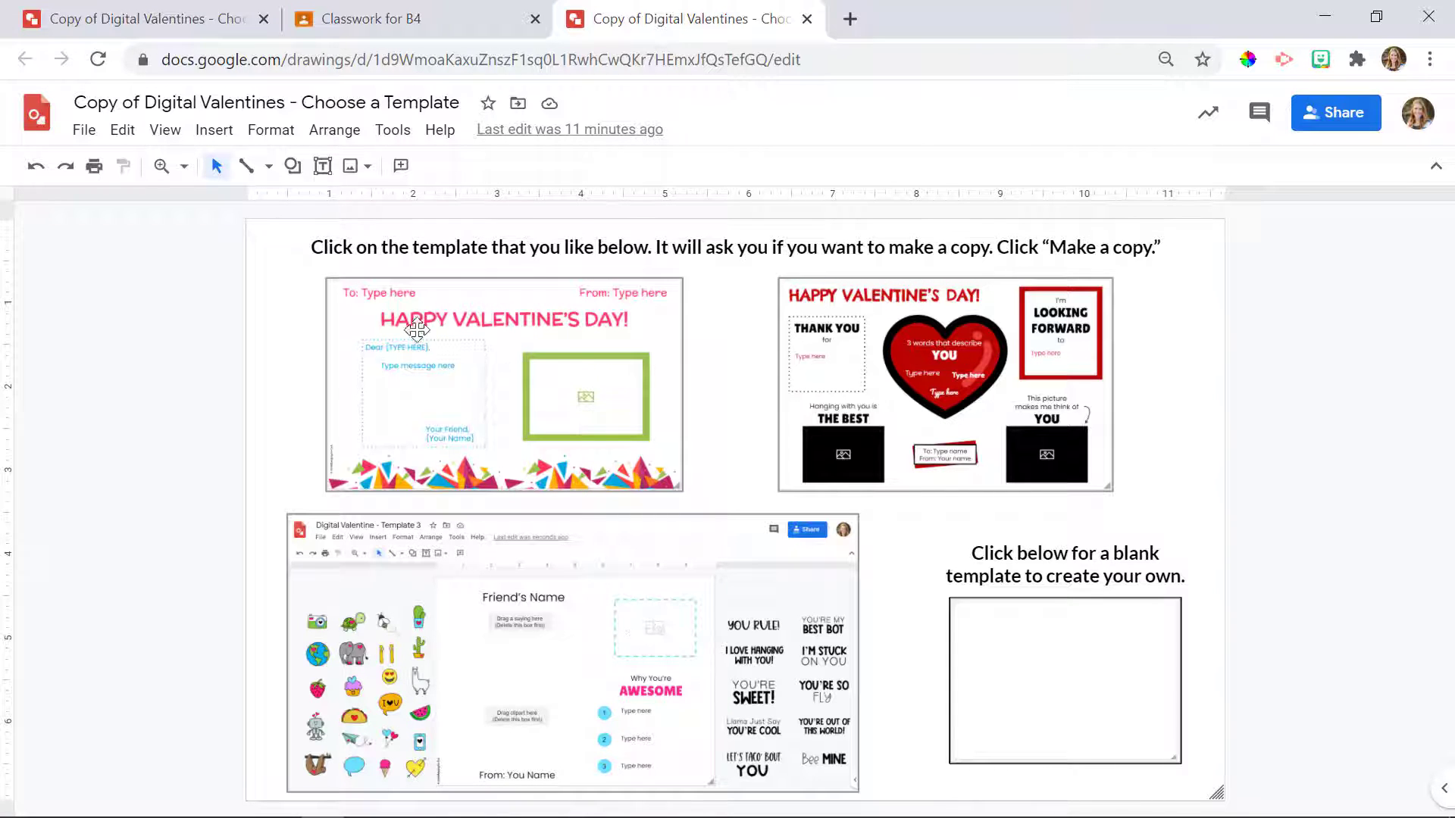
pyautogui.click(394, 317)
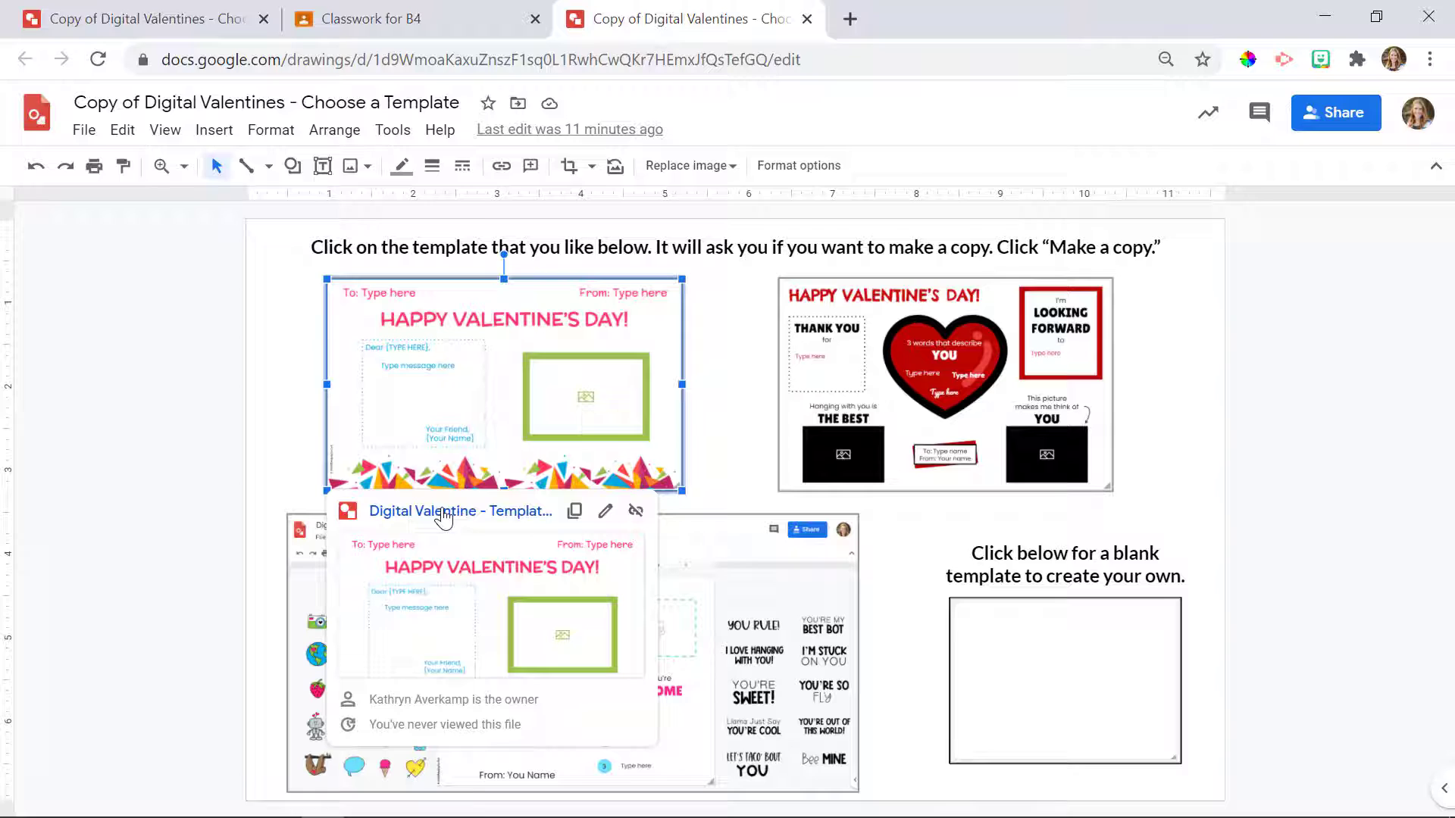
pyautogui.click(444, 518)
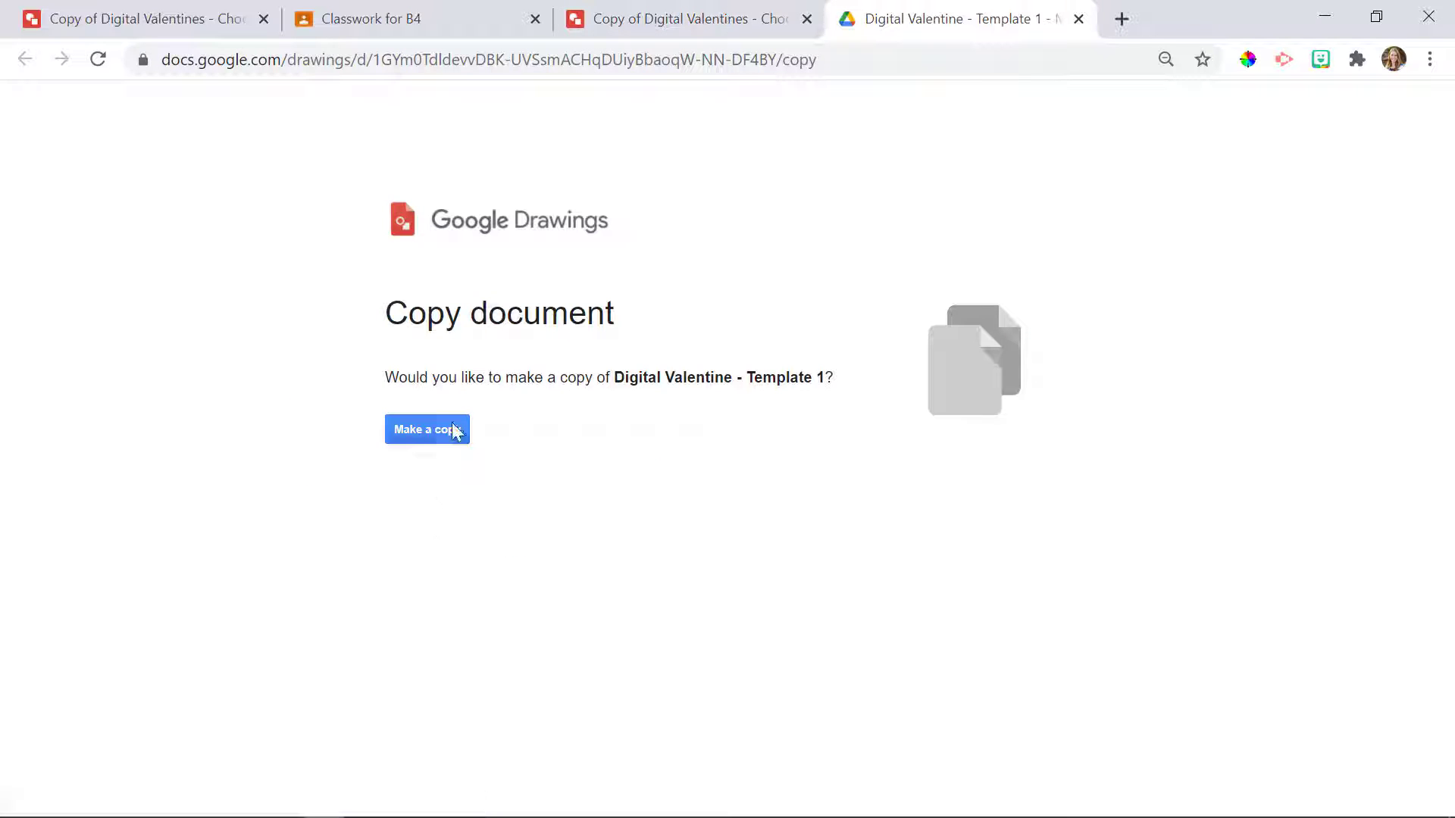
pyautogui.click(443, 443)
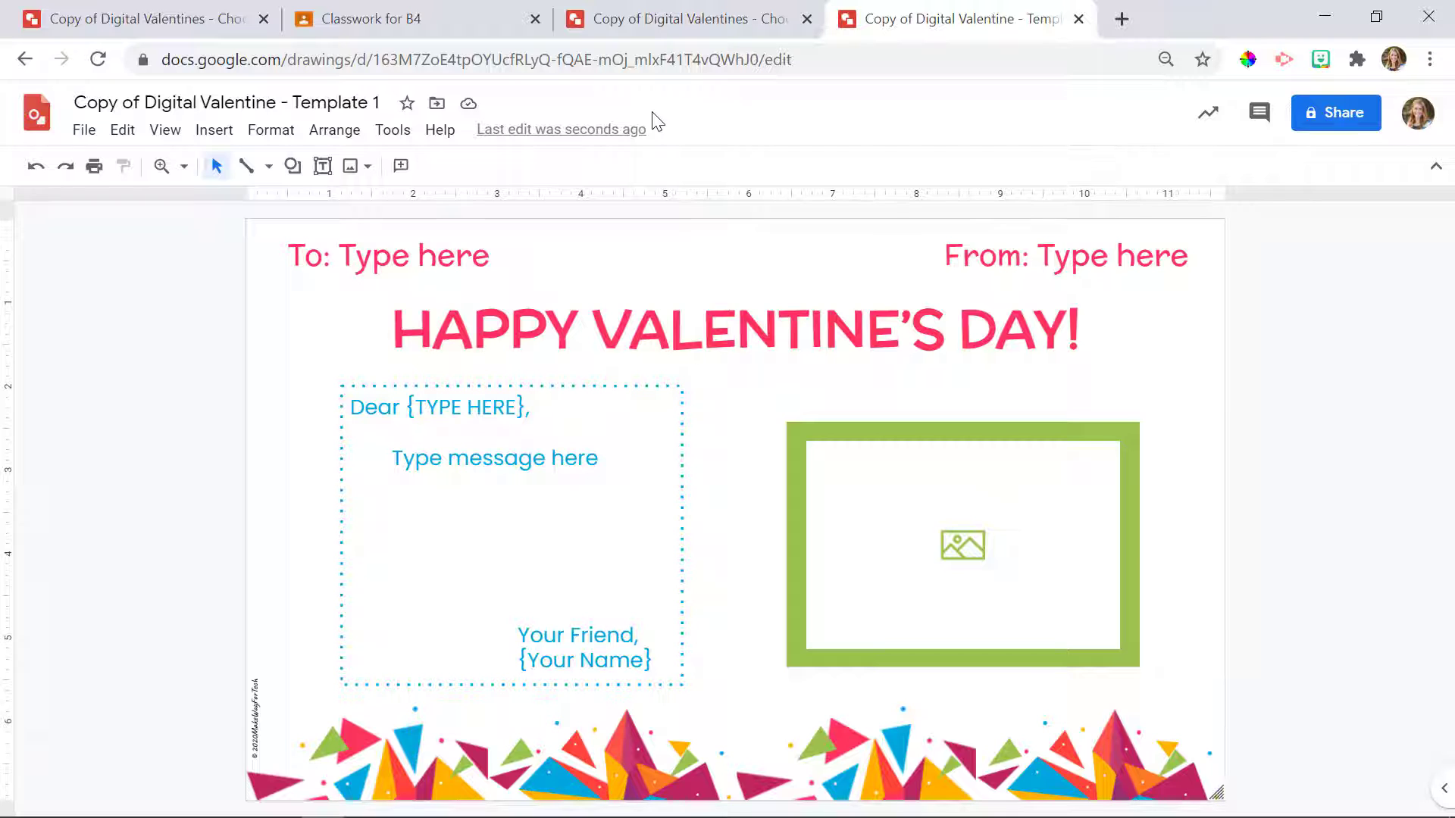
# Go back to the chooser and open the heart template's copy page (Template 2)
pyautogui.click(670, 21)
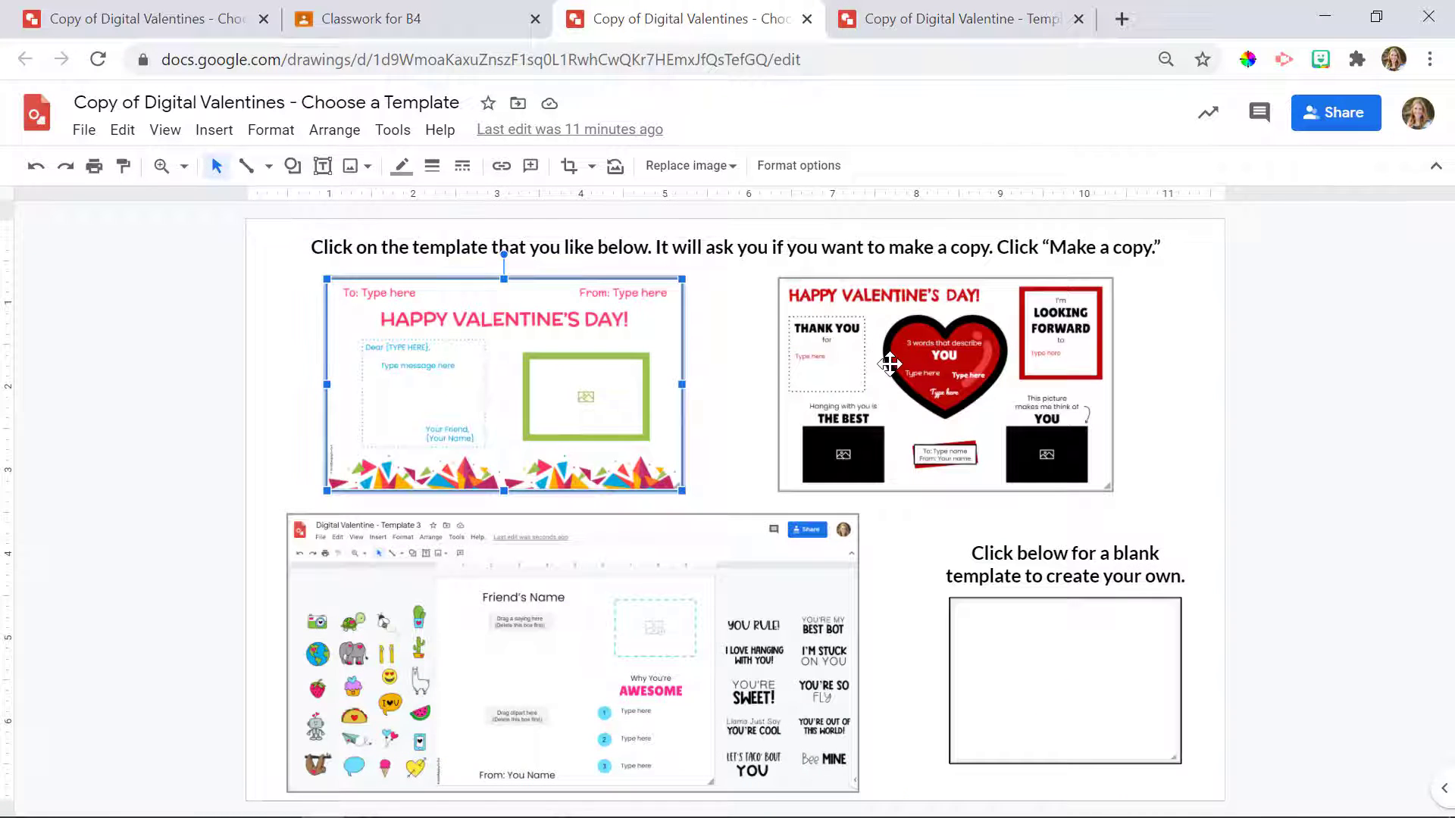
pyautogui.click(939, 398)
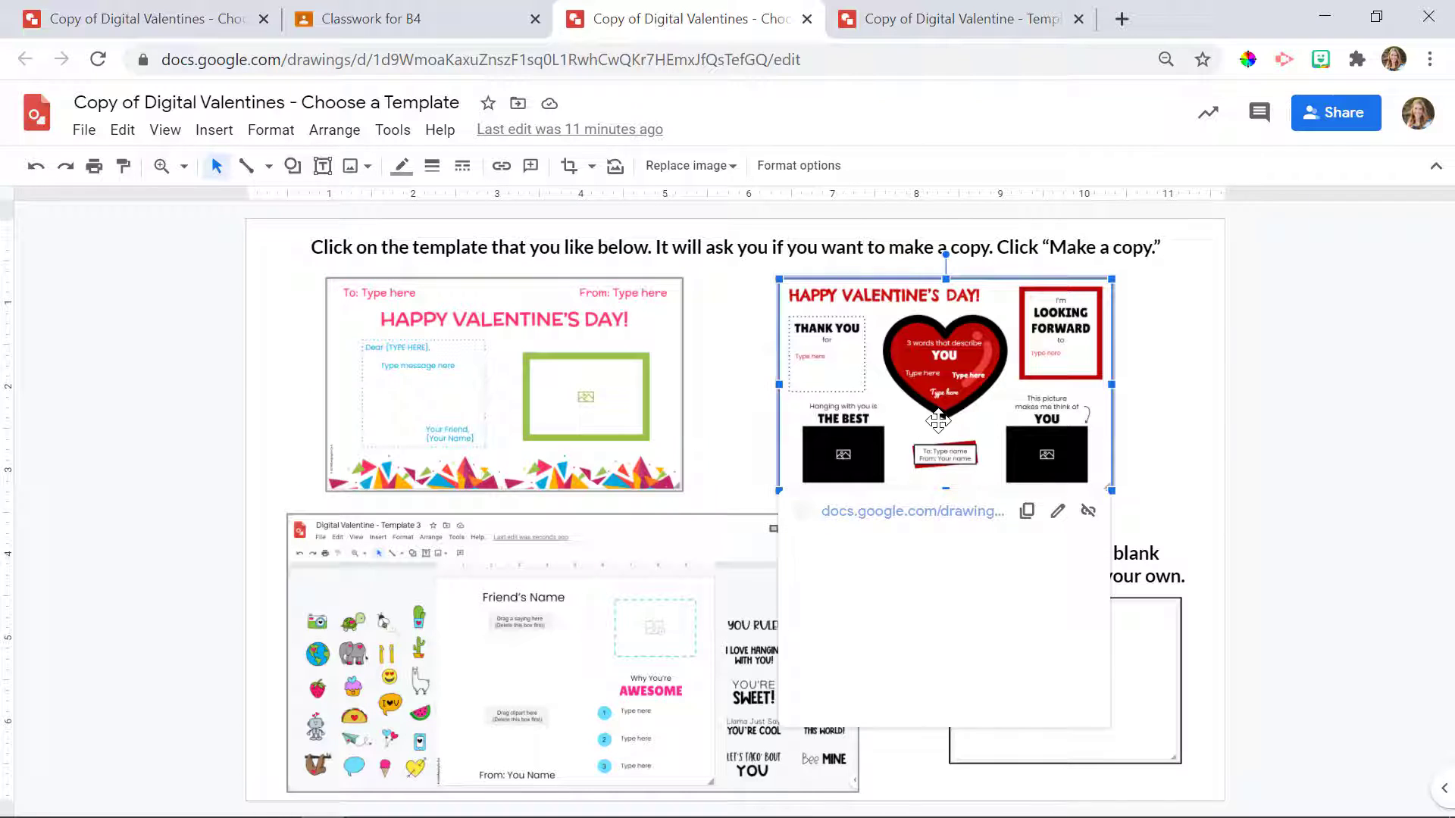
pyautogui.click(927, 513)
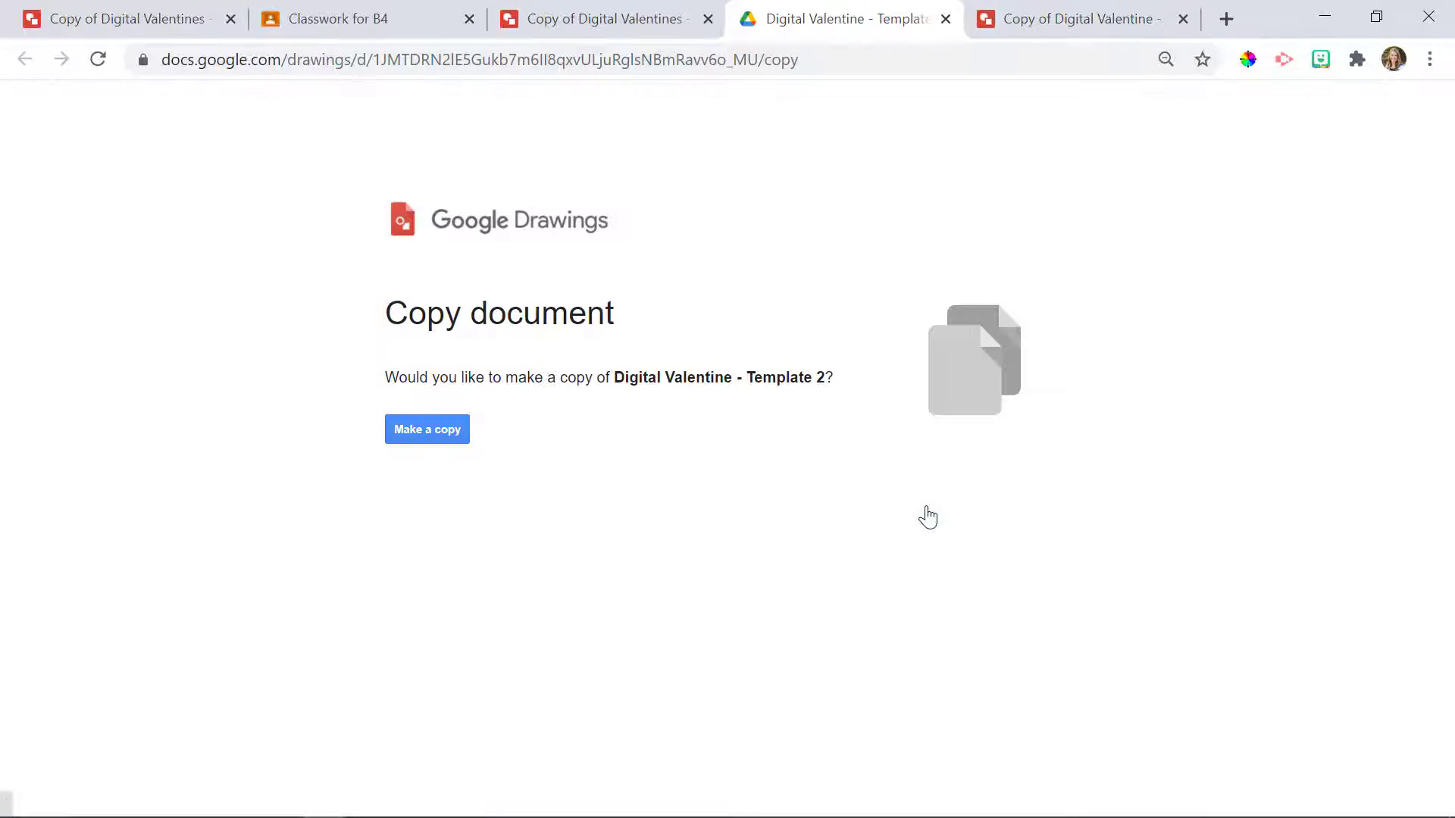
# Make a copy of Digital Valentine - Template 2
pyautogui.click(444, 438)
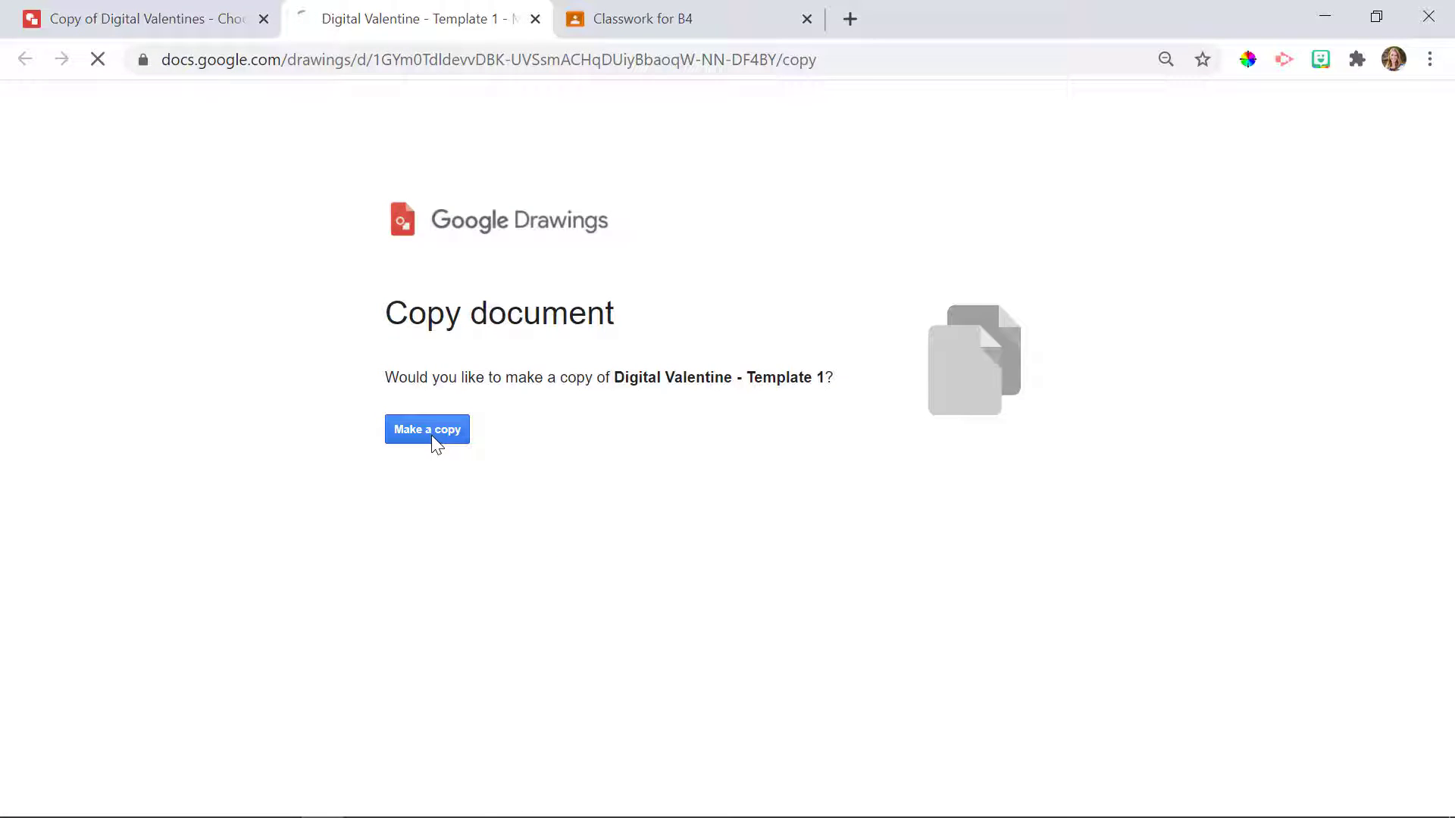
# Copy Template 1, then copy the heart Template 2 from the chooser
pyautogui.click(432, 437)
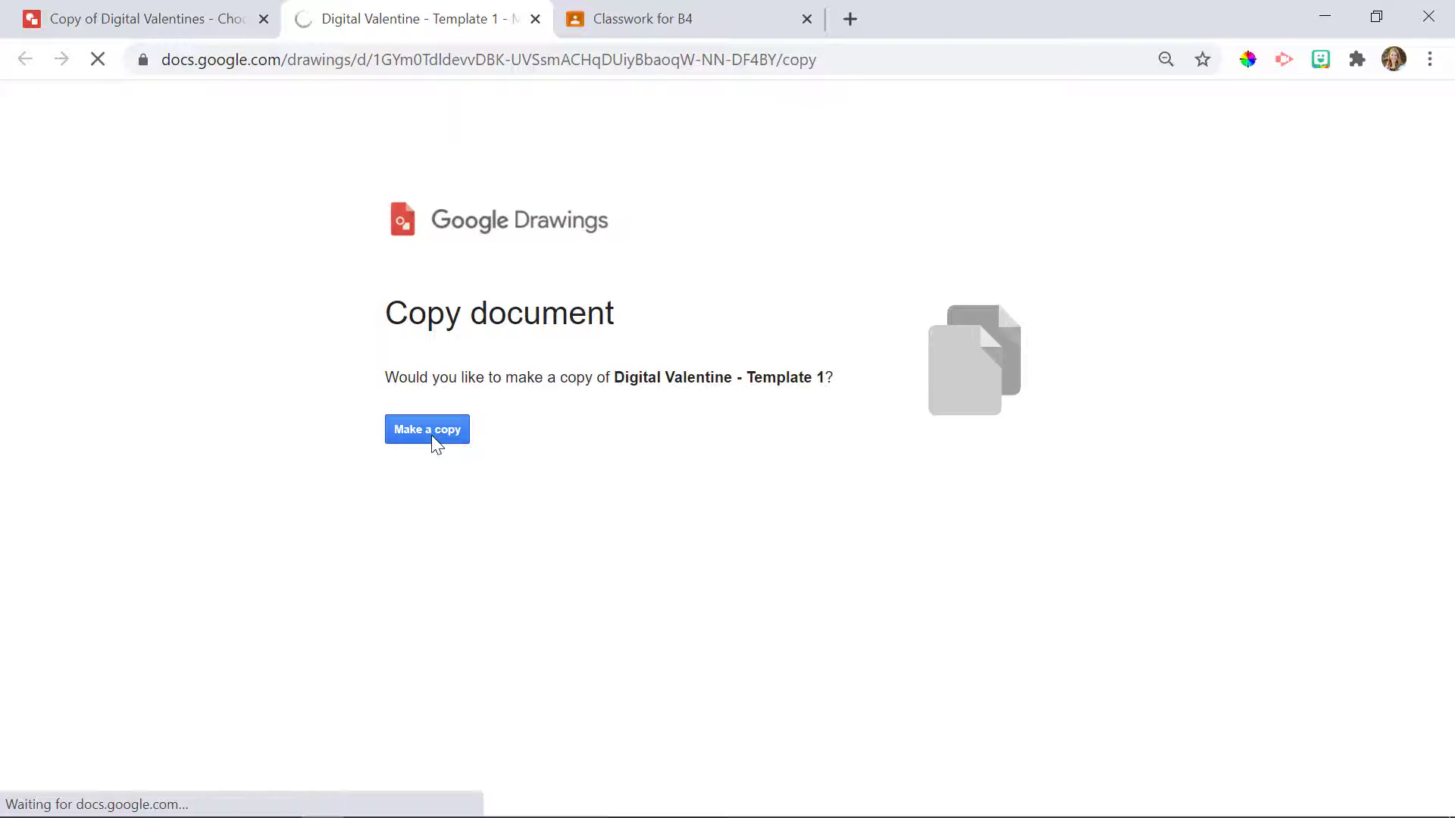
pyautogui.click(182, 25)
pyautogui.click(913, 334)
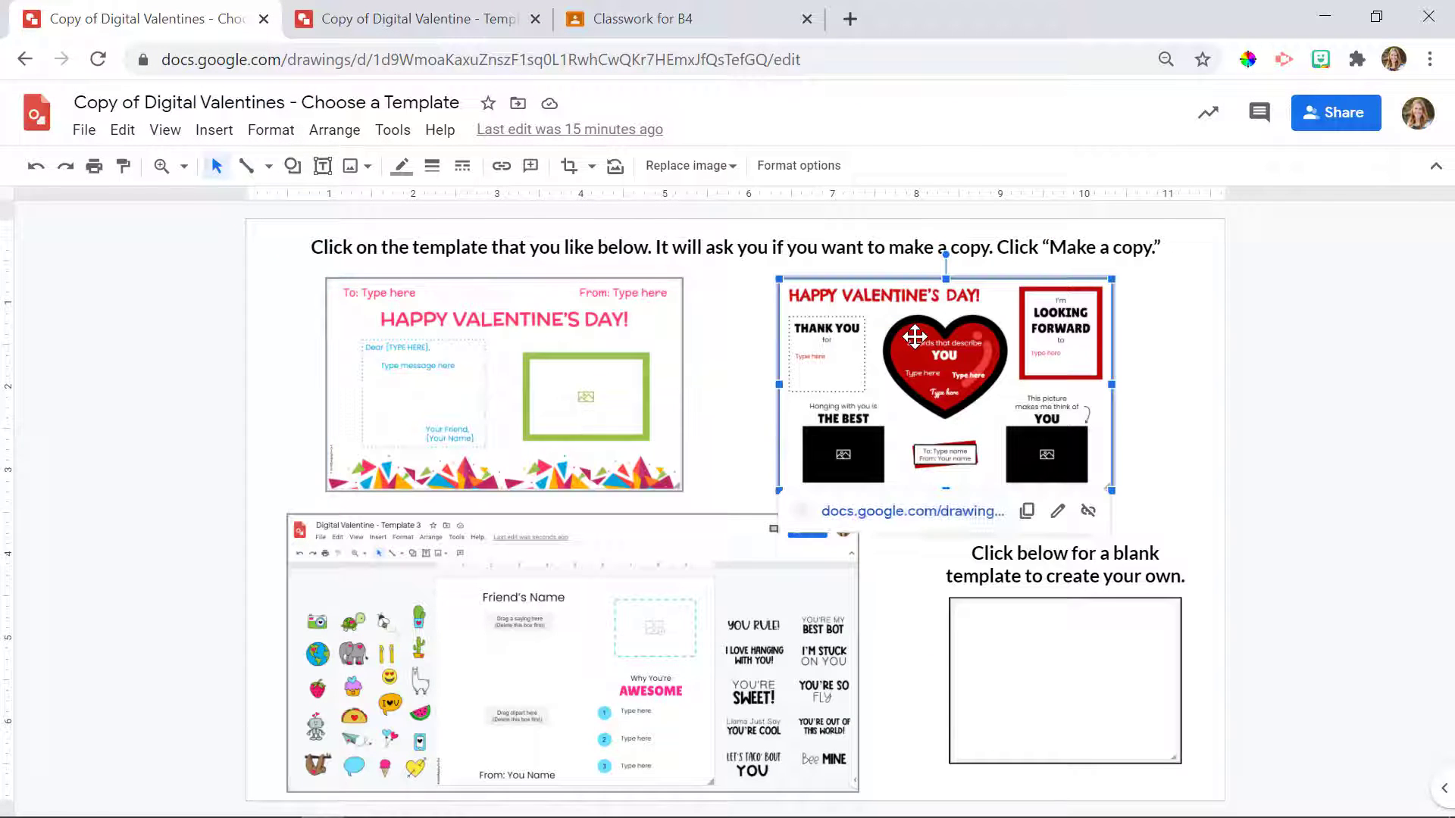
pyautogui.click(895, 518)
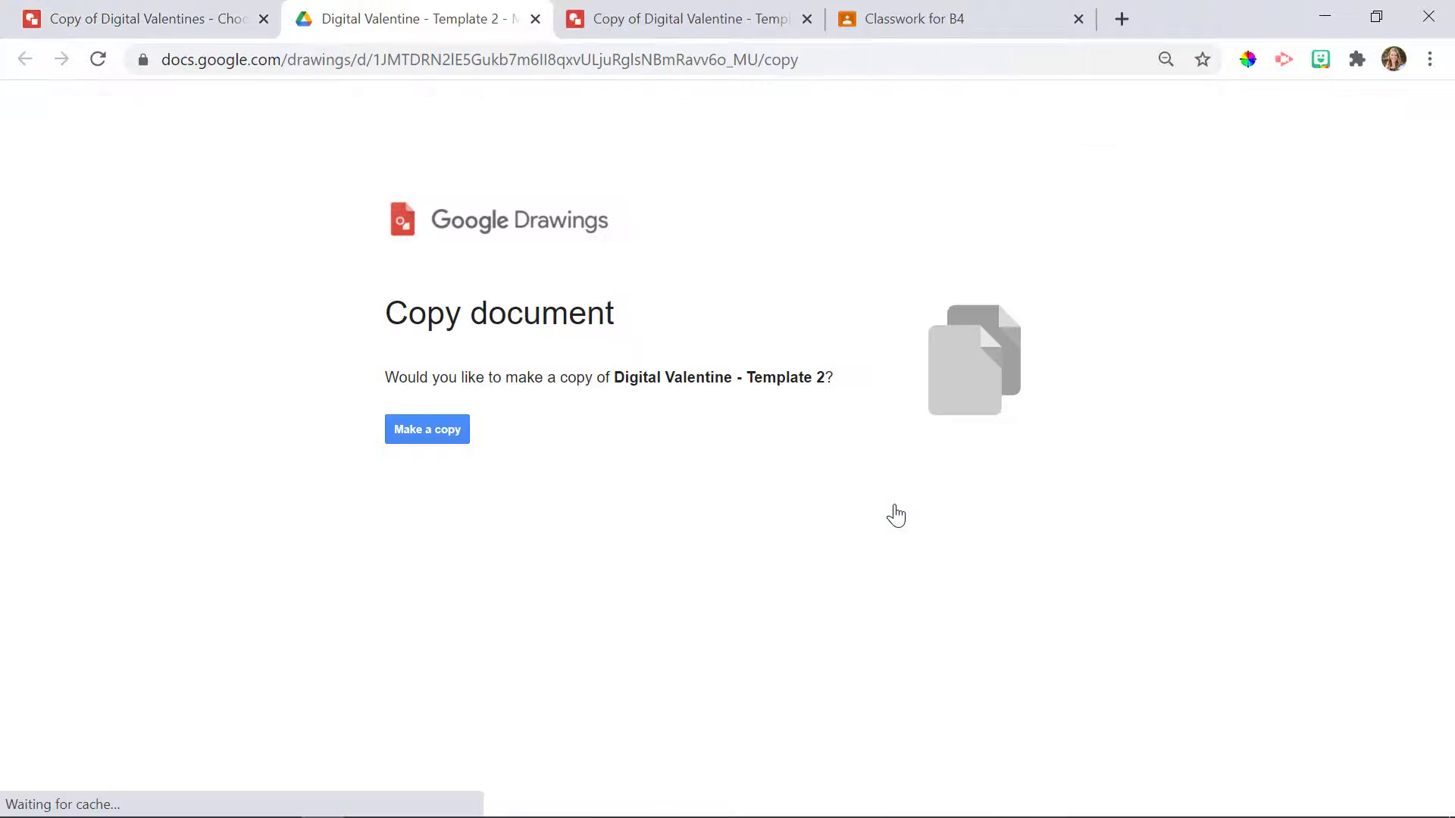
pyautogui.click(448, 439)
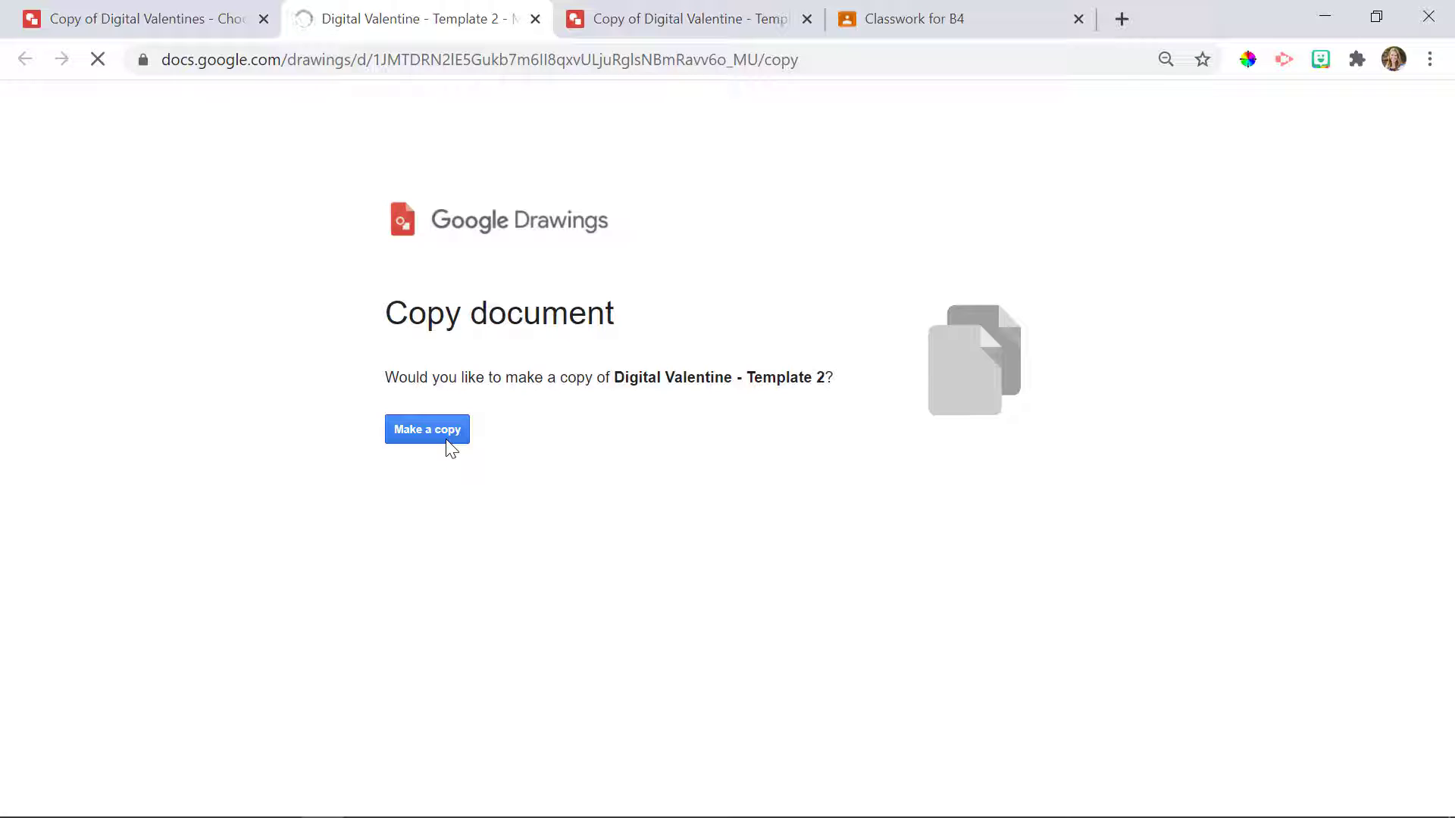
# Copy Template 3 and then the blank template from the chooser
pyautogui.click(179, 23)
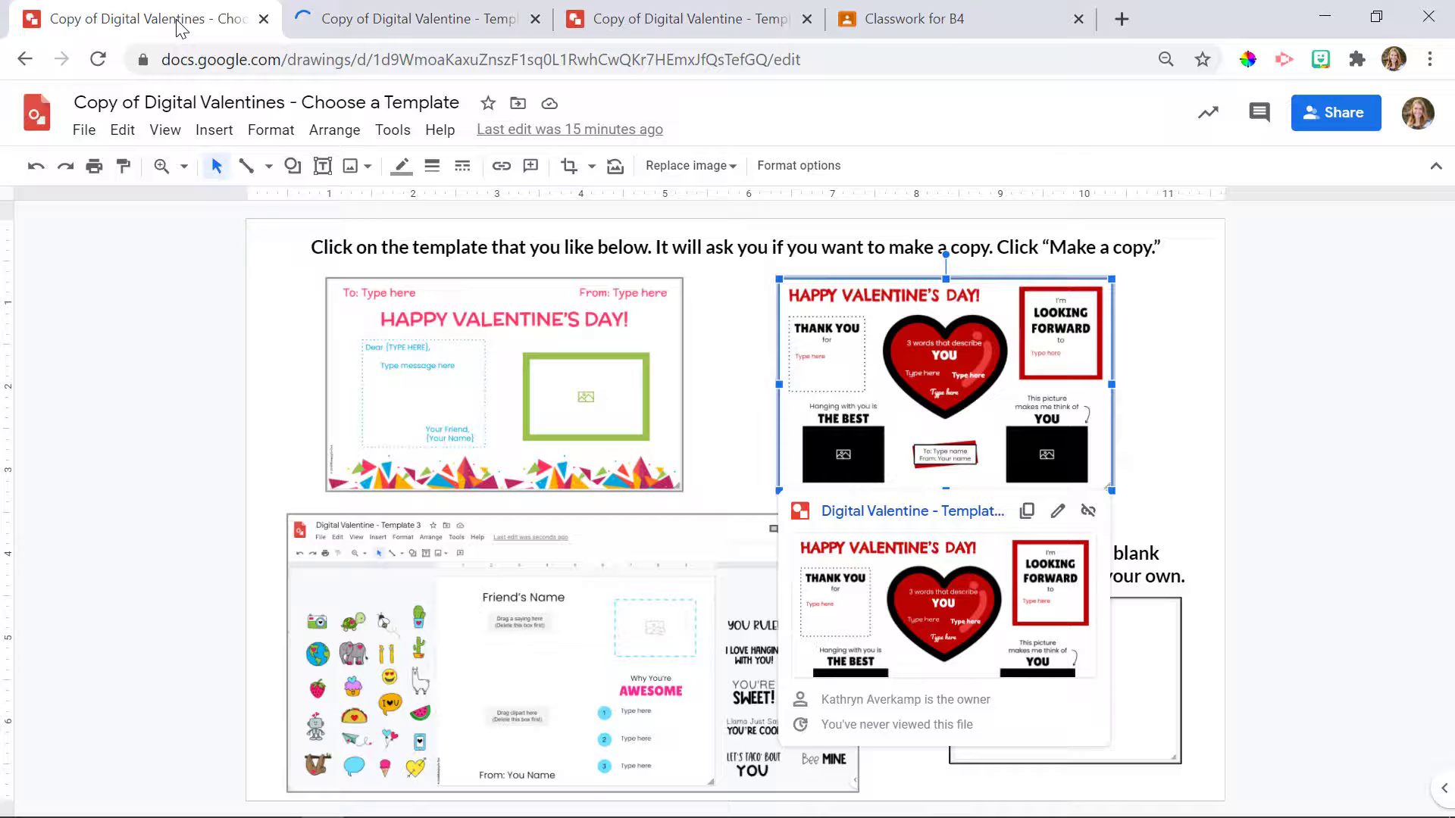
pyautogui.click(545, 593)
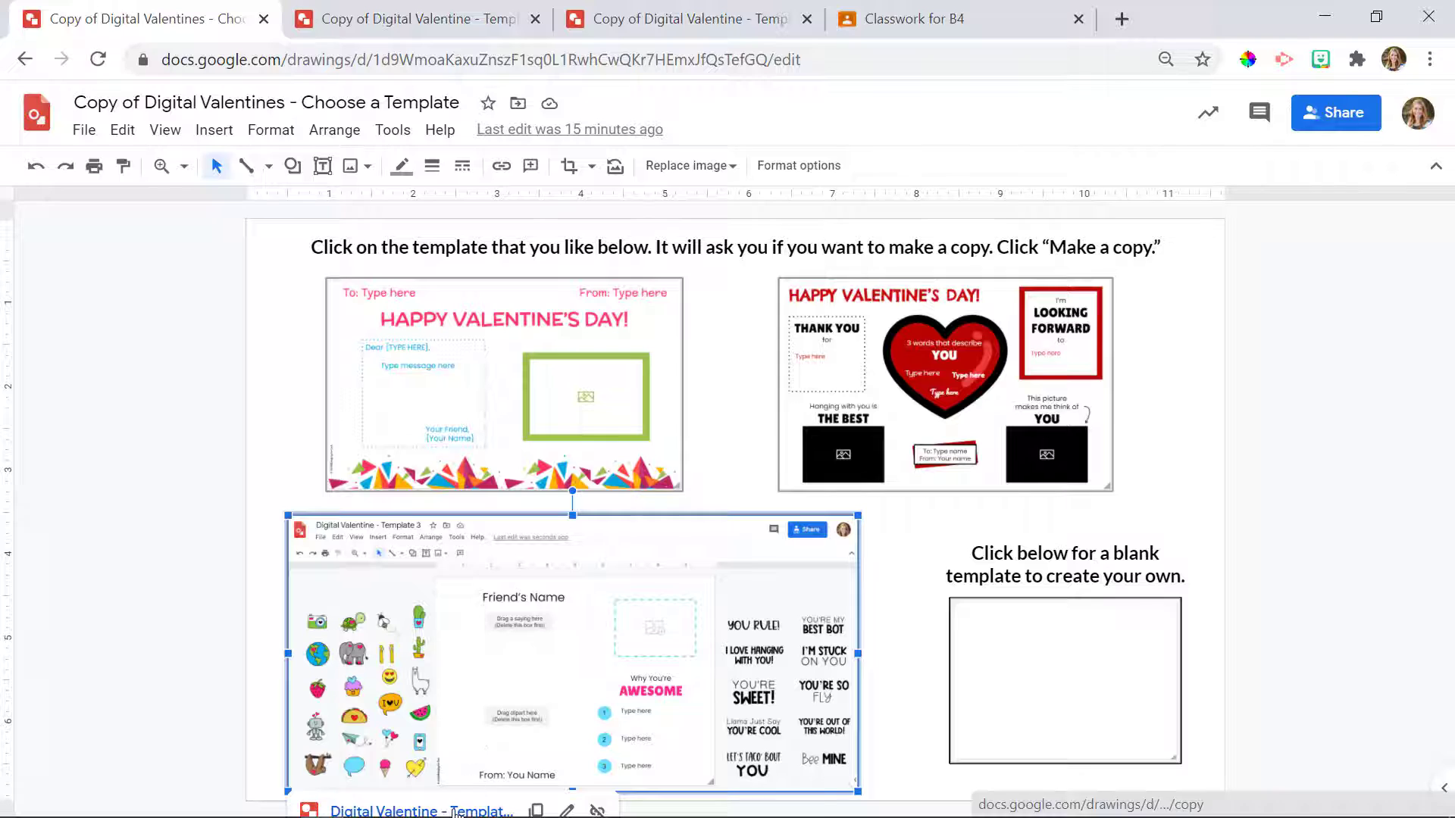
pyautogui.click(453, 813)
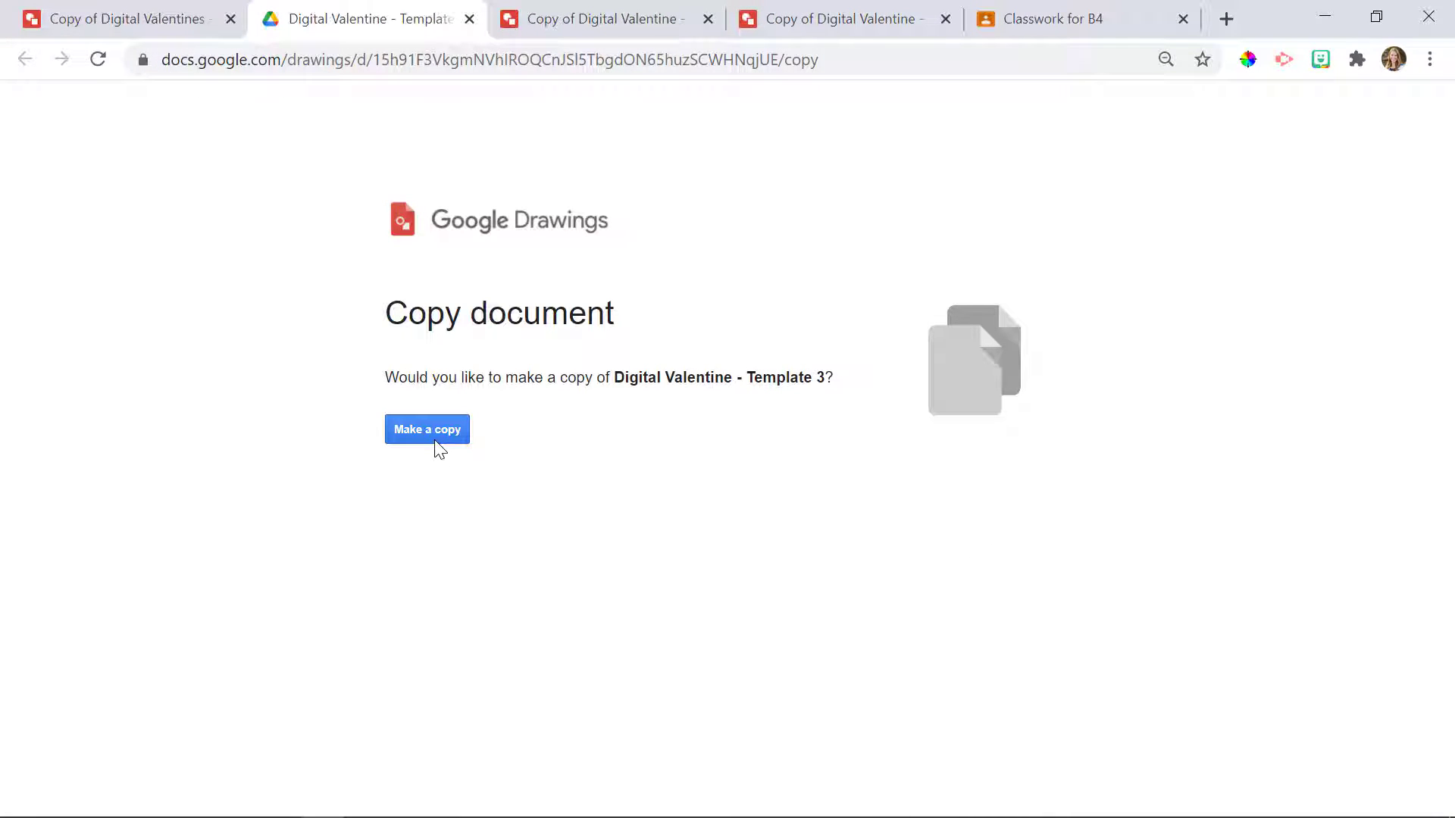
pyautogui.click(436, 443)
pyautogui.click(161, 27)
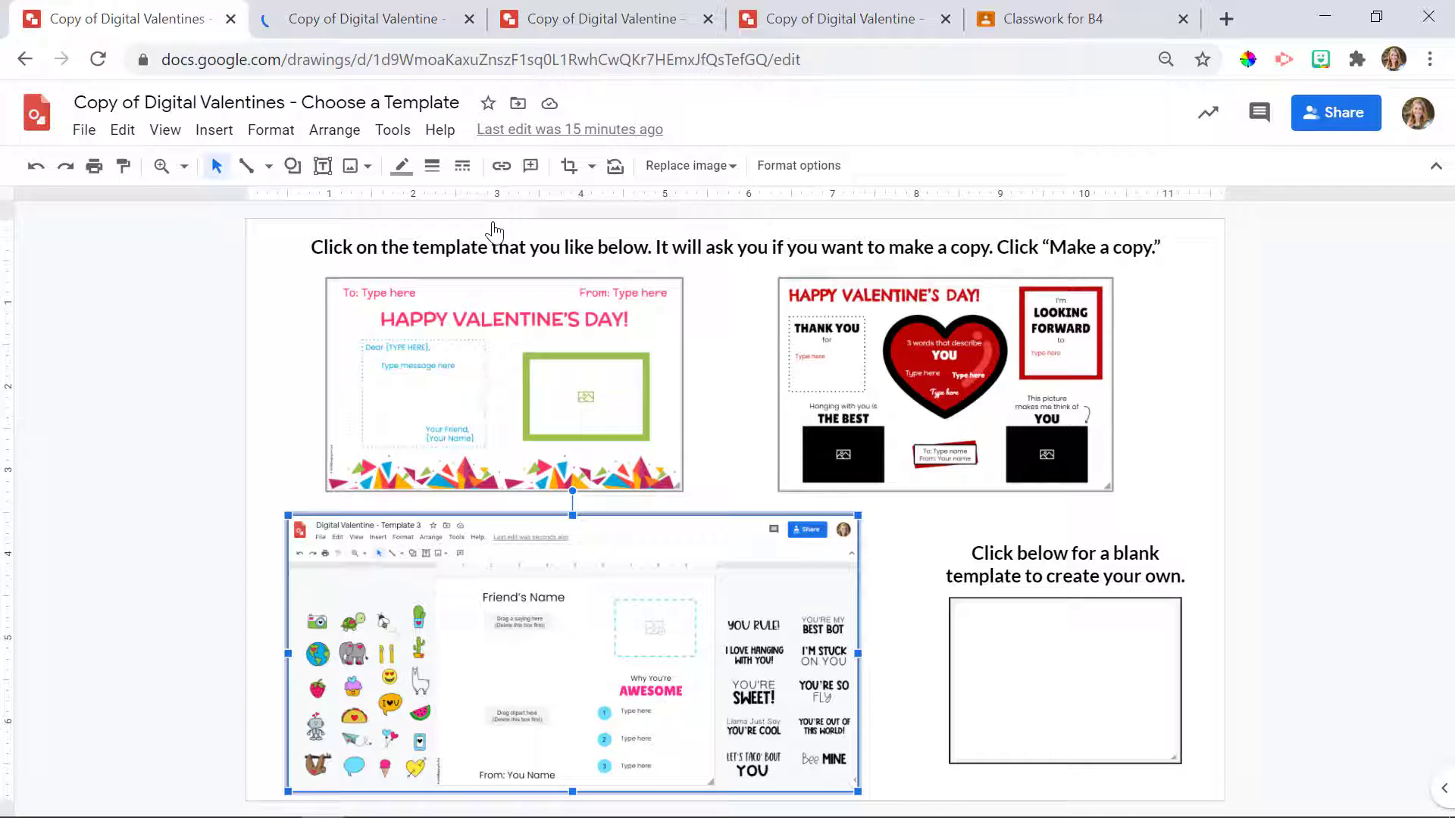
pyautogui.click(1072, 667)
pyautogui.click(438, 428)
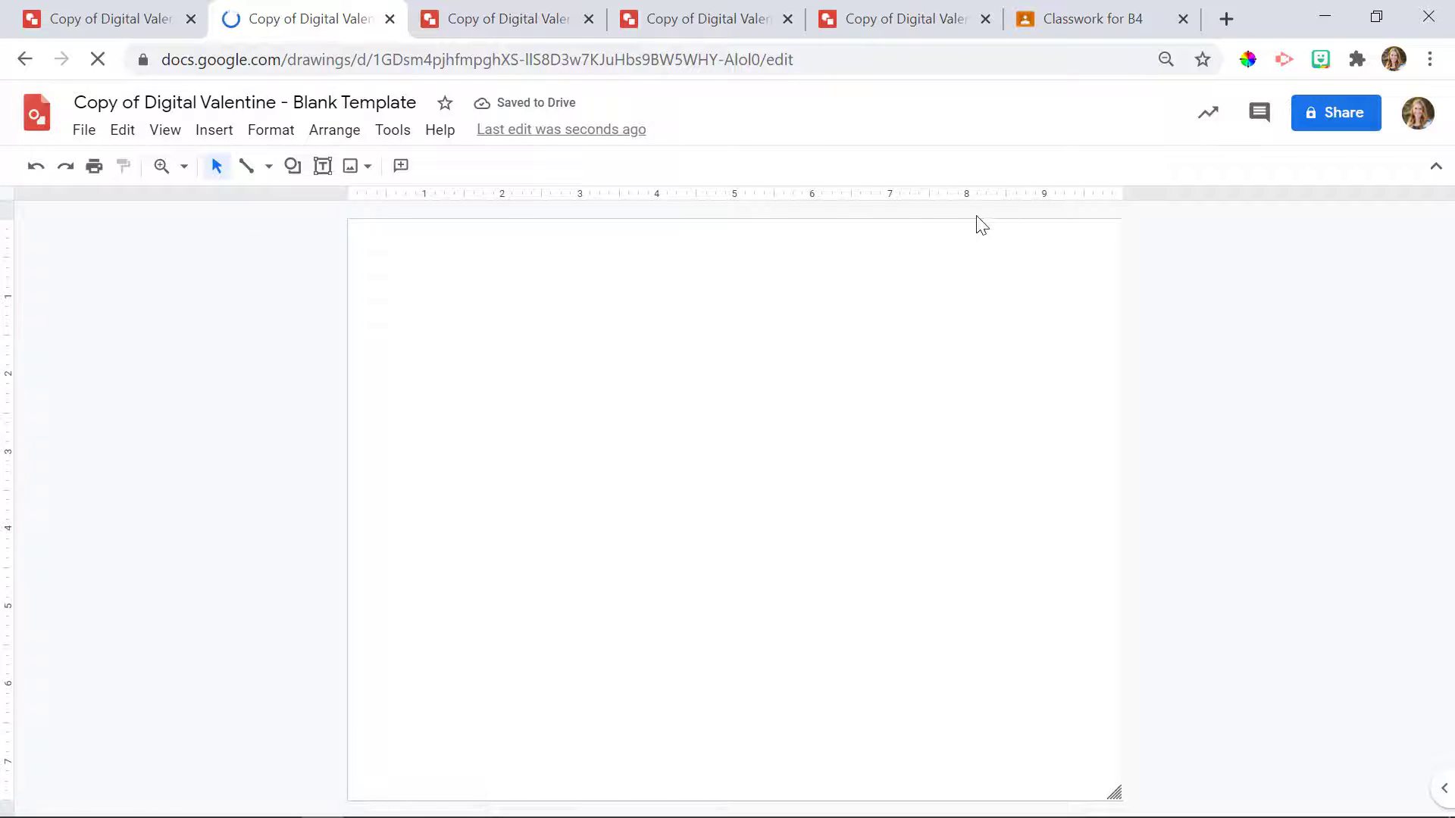
# Select the blank, Template 3, Template 2 and Template 1 copies from Google Drive
pyautogui.click(1056, 34)
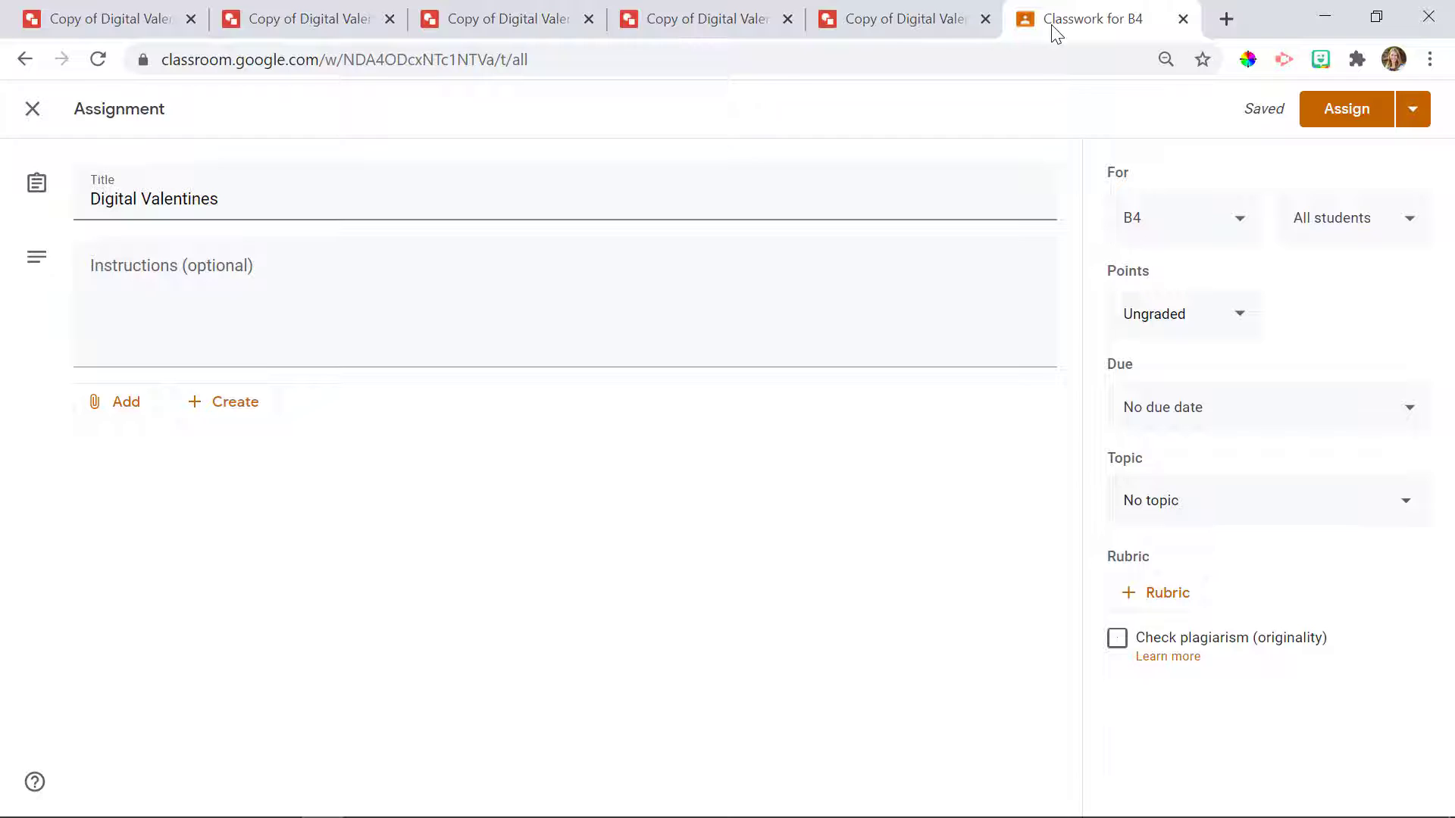
pyautogui.click(109, 413)
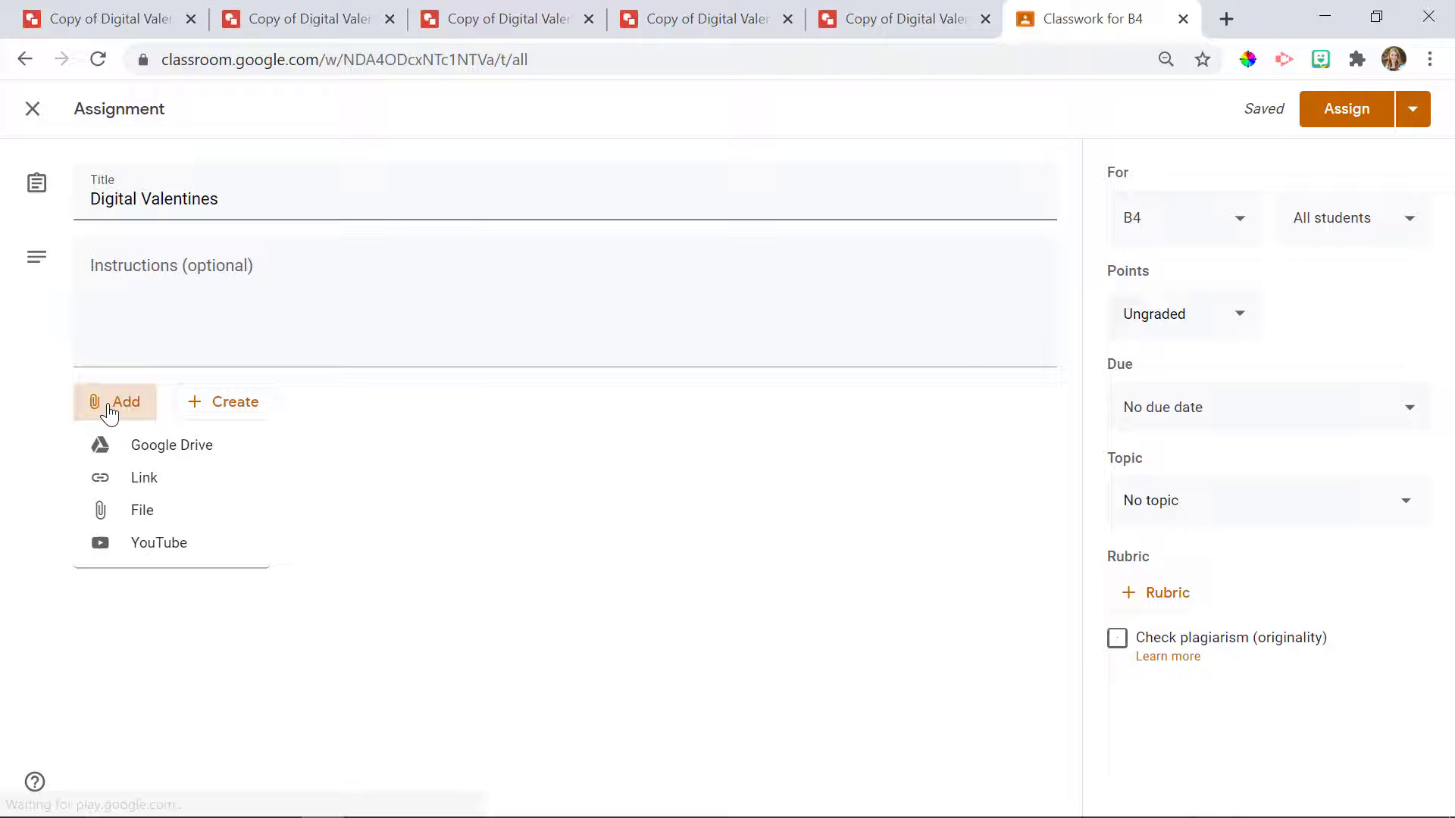
pyautogui.click(150, 461)
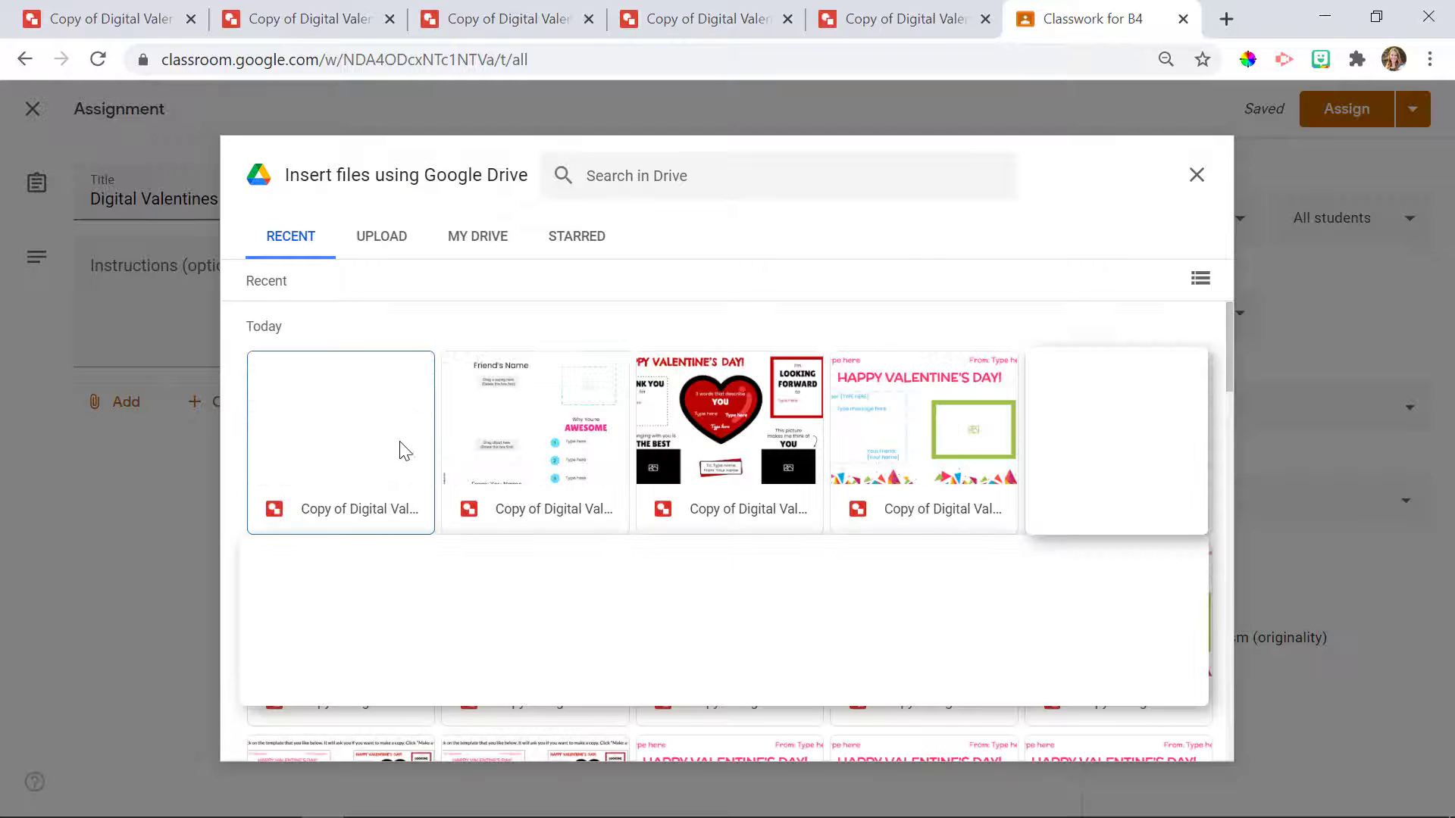
pyautogui.click(393, 452)
pyautogui.click(538, 452)
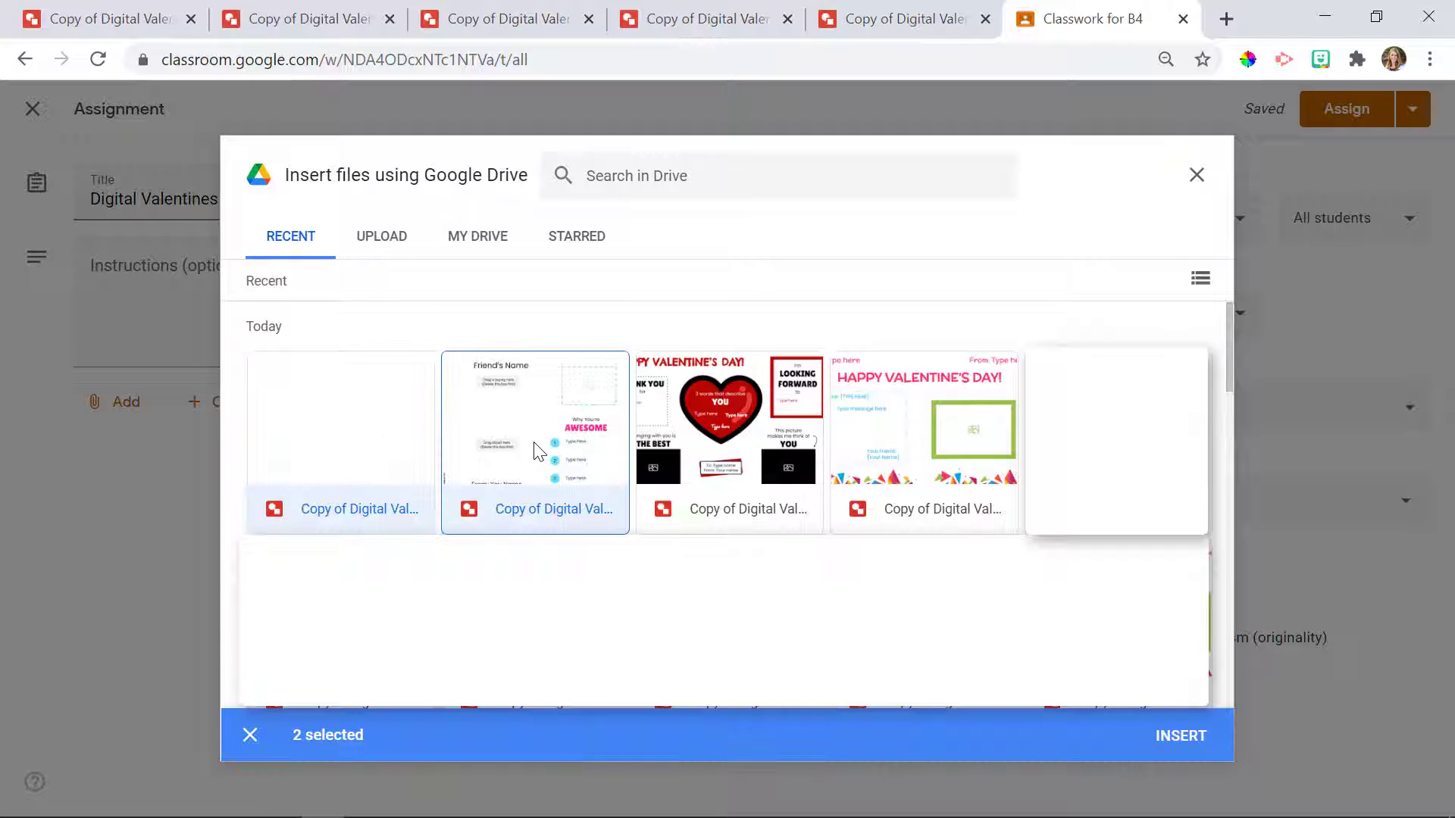
pyautogui.click(710, 441)
pyautogui.click(907, 450)
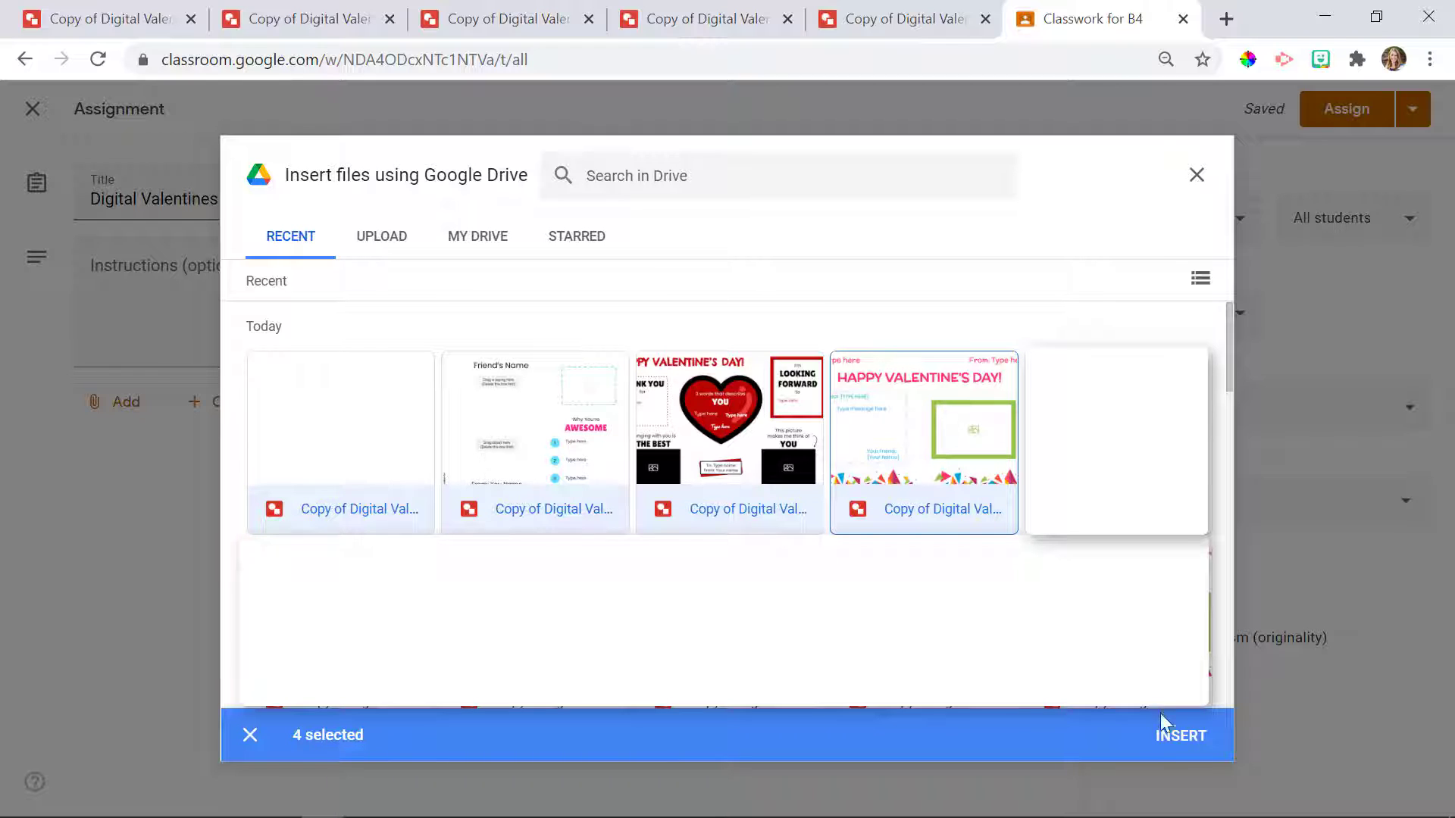
# Insert the four drawings and assign the Digital Valentines assignment
pyautogui.click(1171, 742)
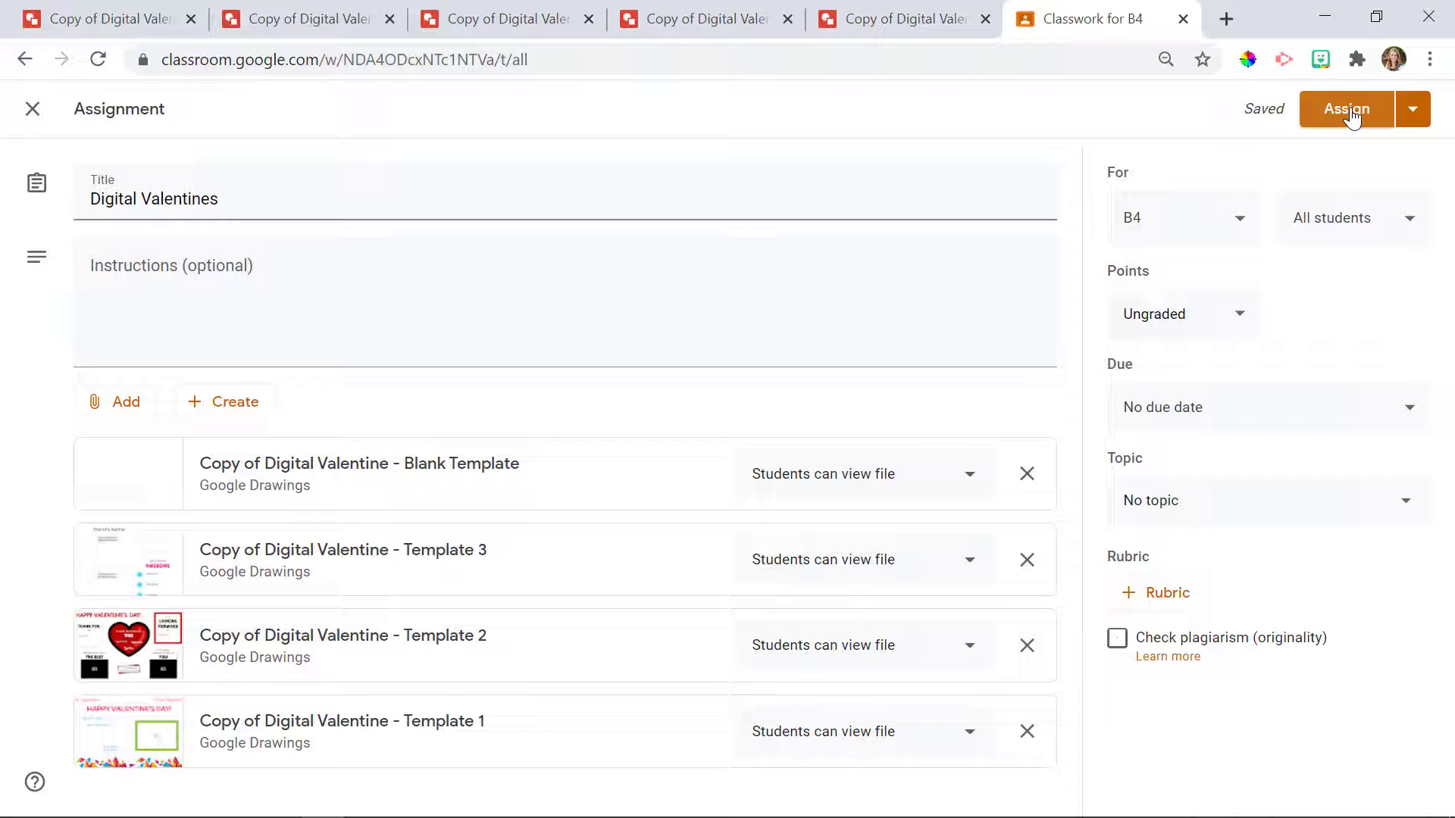
pyautogui.click(1347, 109)
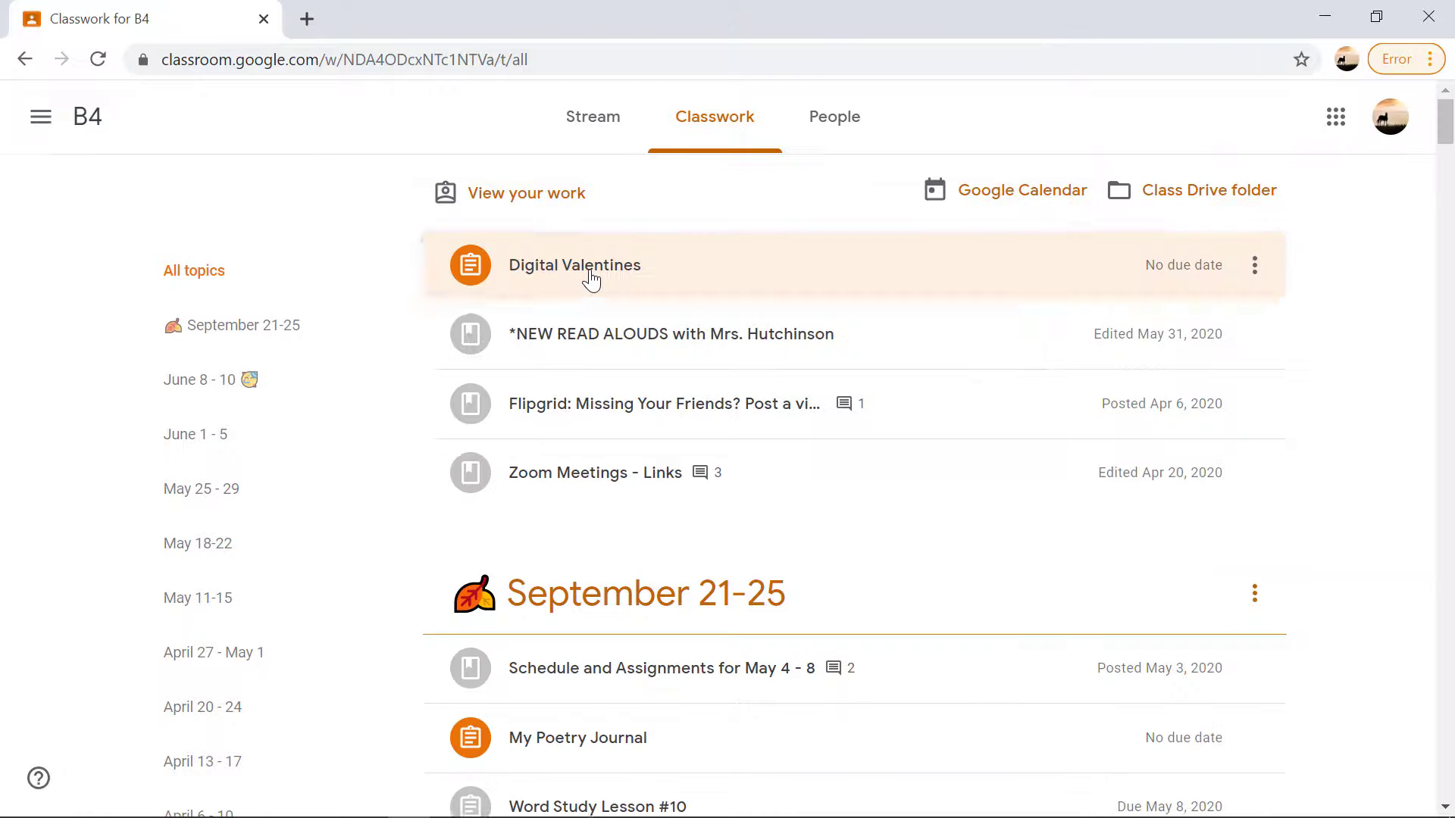
pyautogui.click(588, 283)
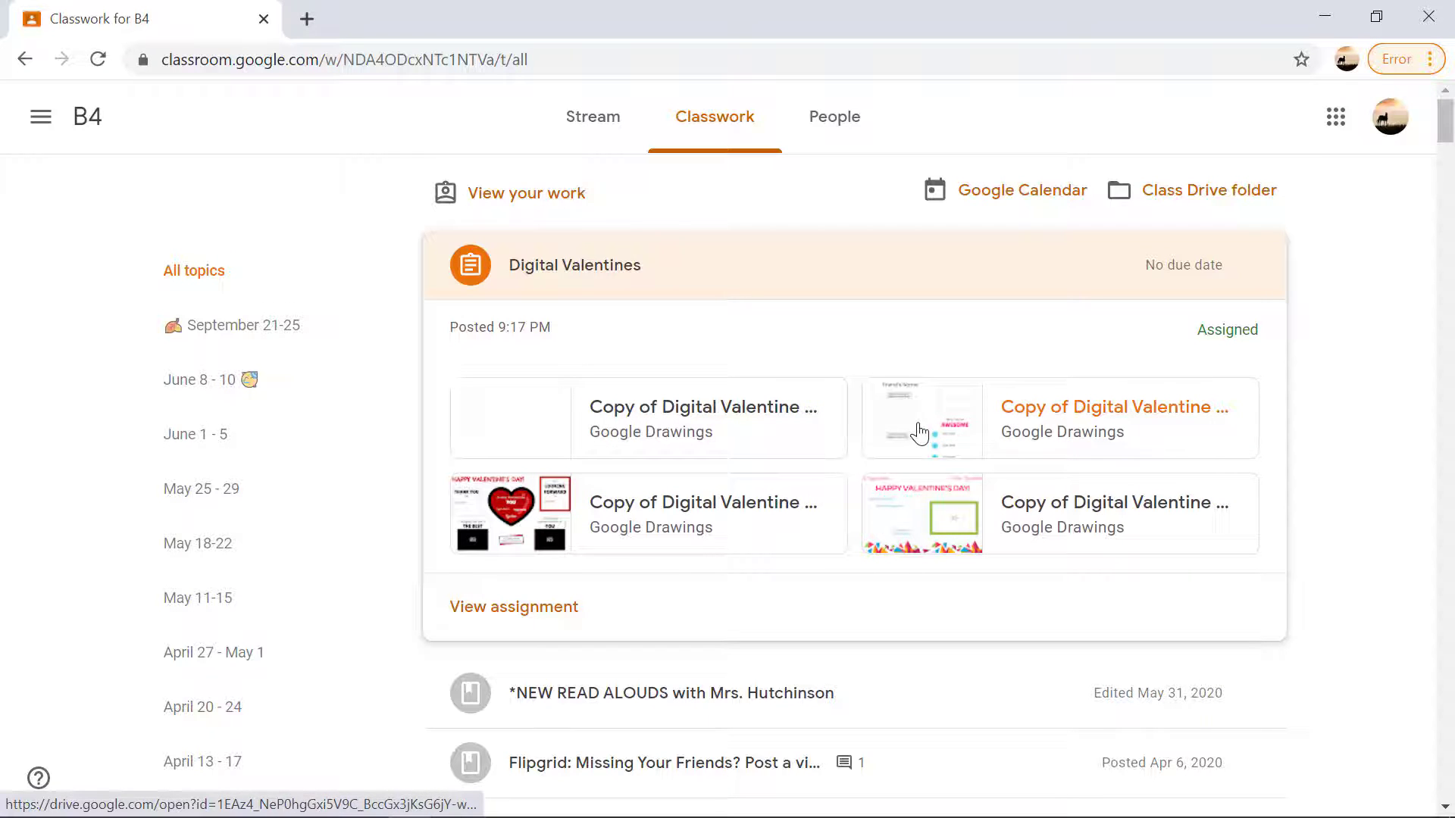
# Open the Template 2 attachment and make a copy named after a student
pyautogui.click(546, 506)
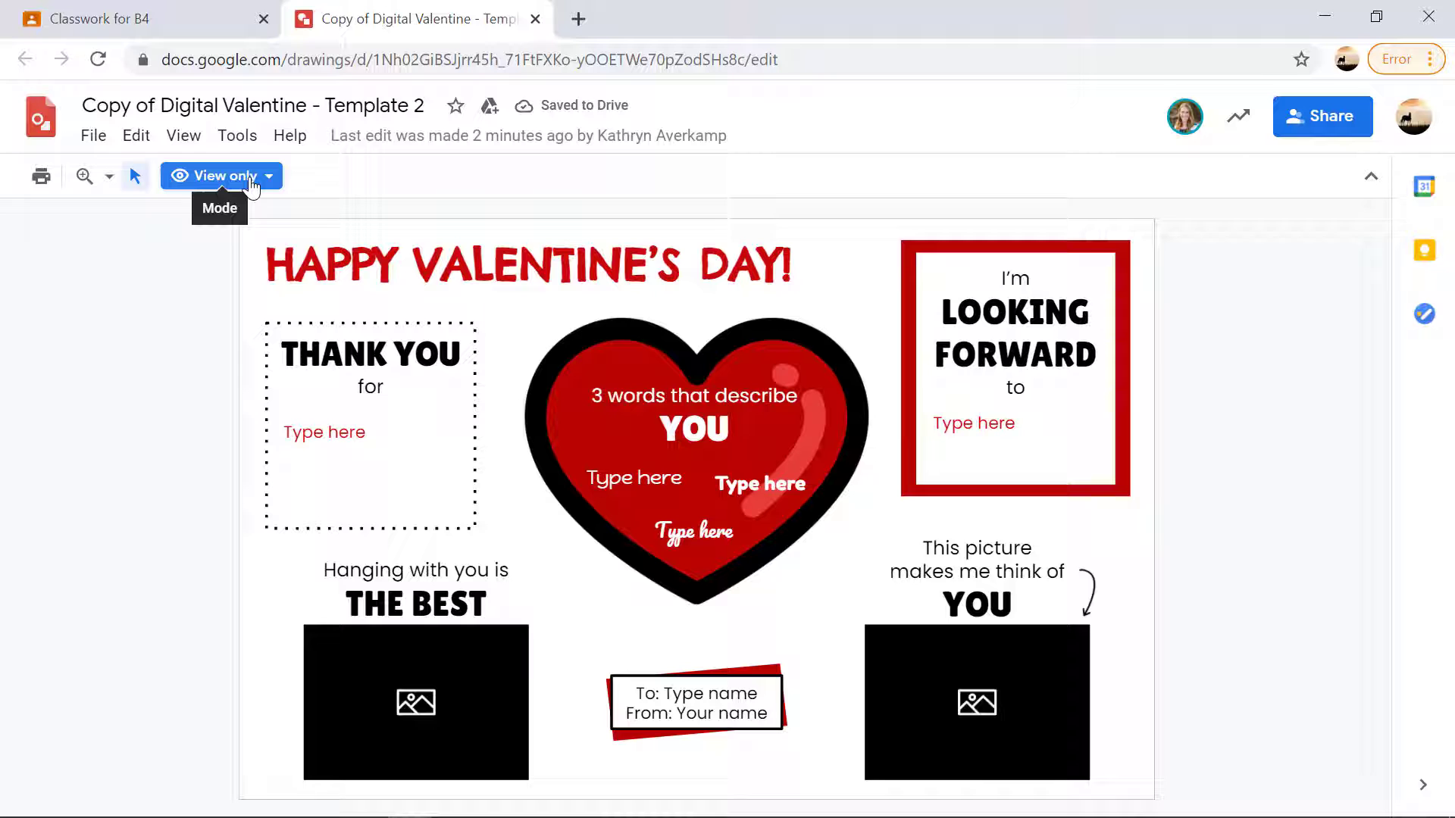
pyautogui.click(93, 144)
pyautogui.click(159, 309)
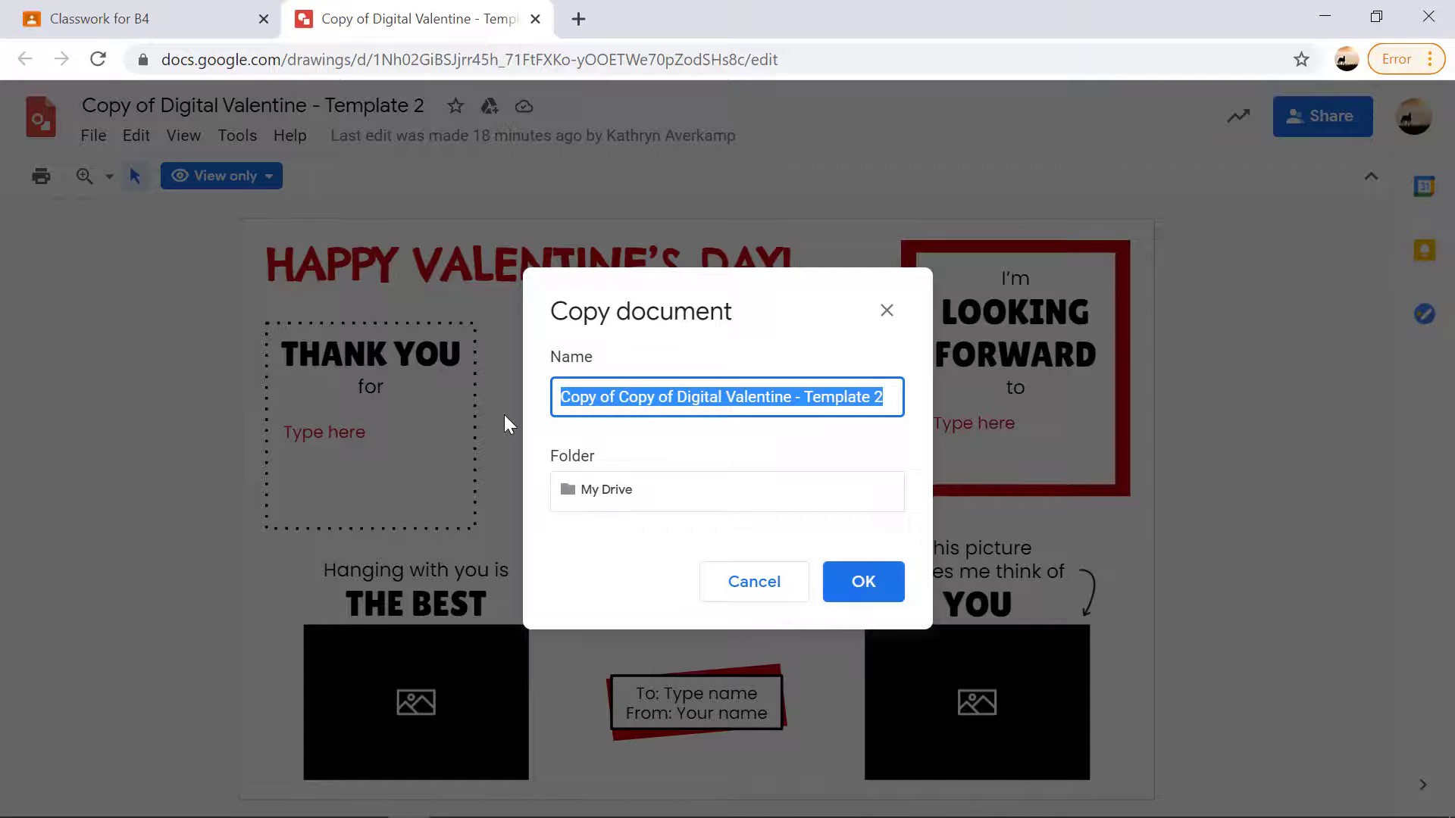
pyautogui.write('Emily')
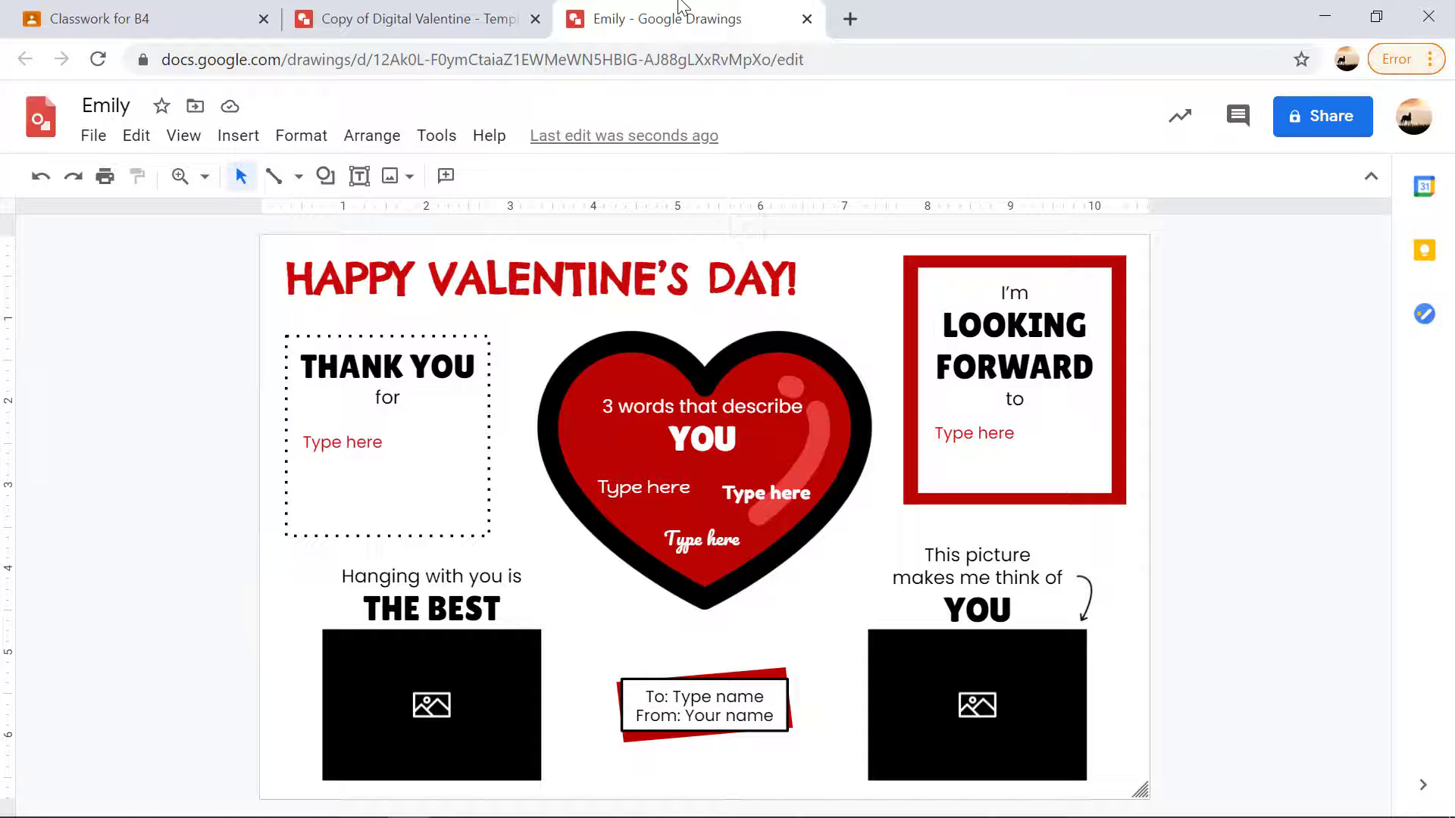
# Start a second copy of Template 2, entering another student's name
pyautogui.click(399, 29)
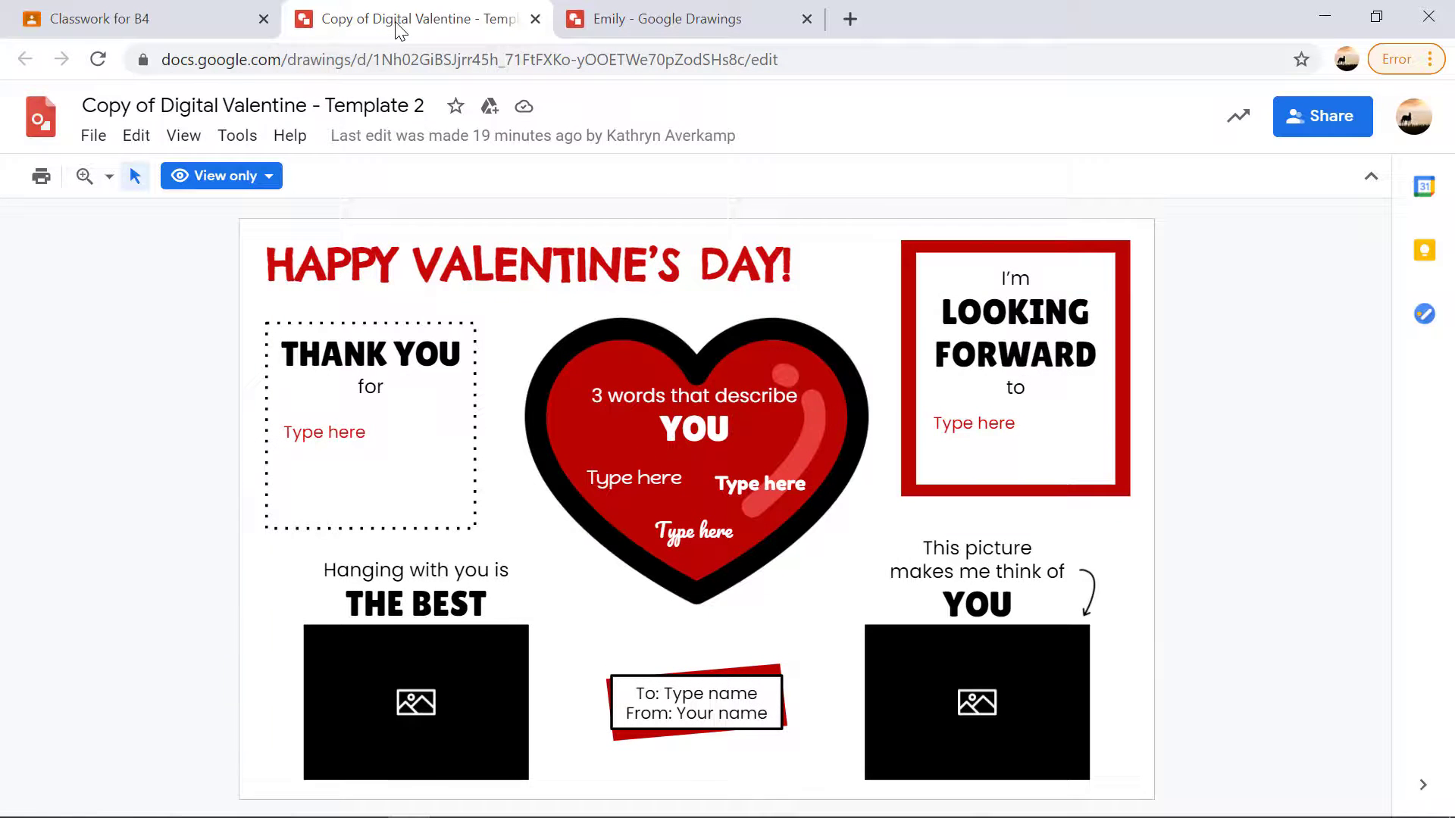
pyautogui.click(95, 137)
pyautogui.click(149, 317)
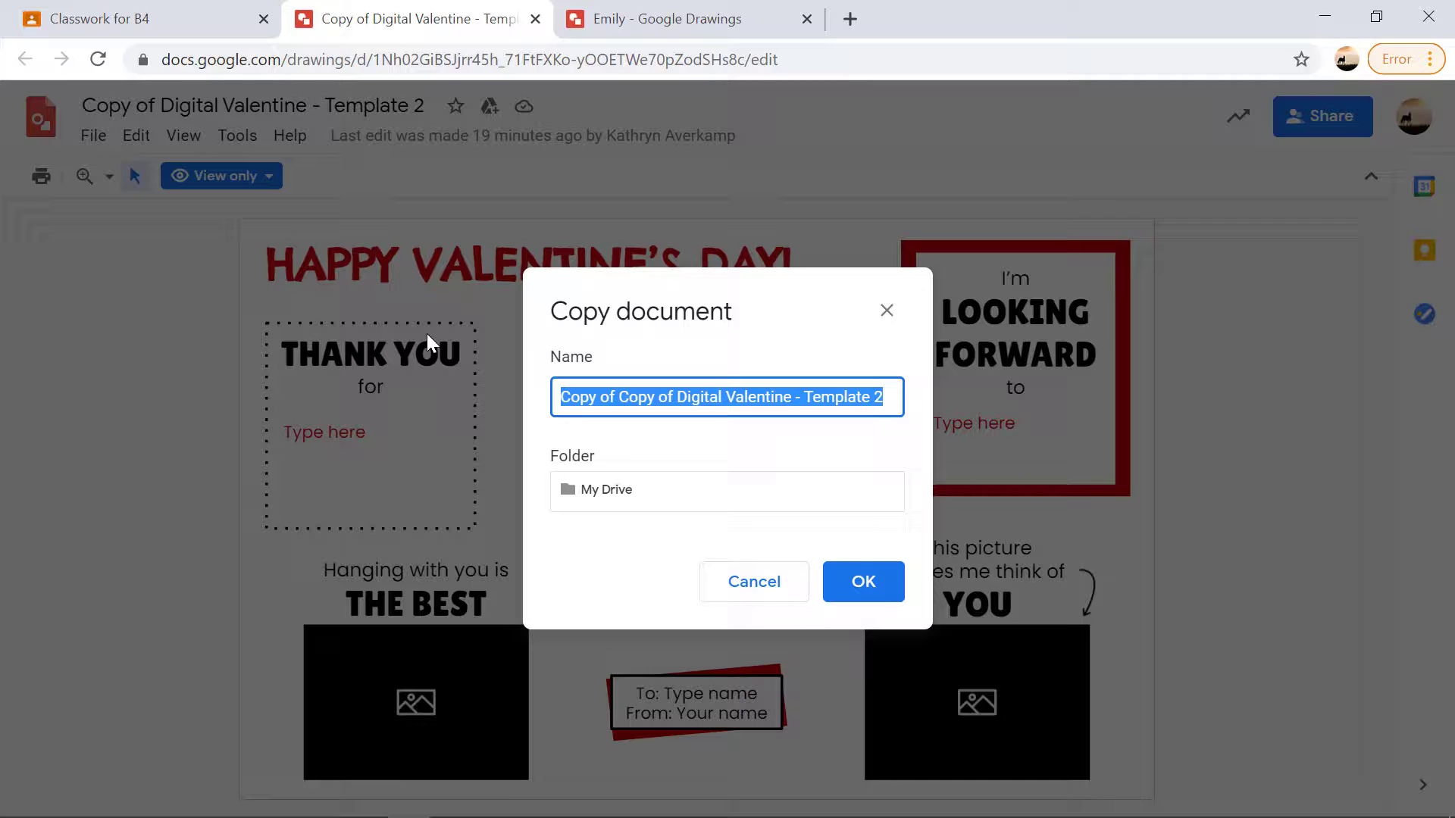
pyautogui.write('Jon')
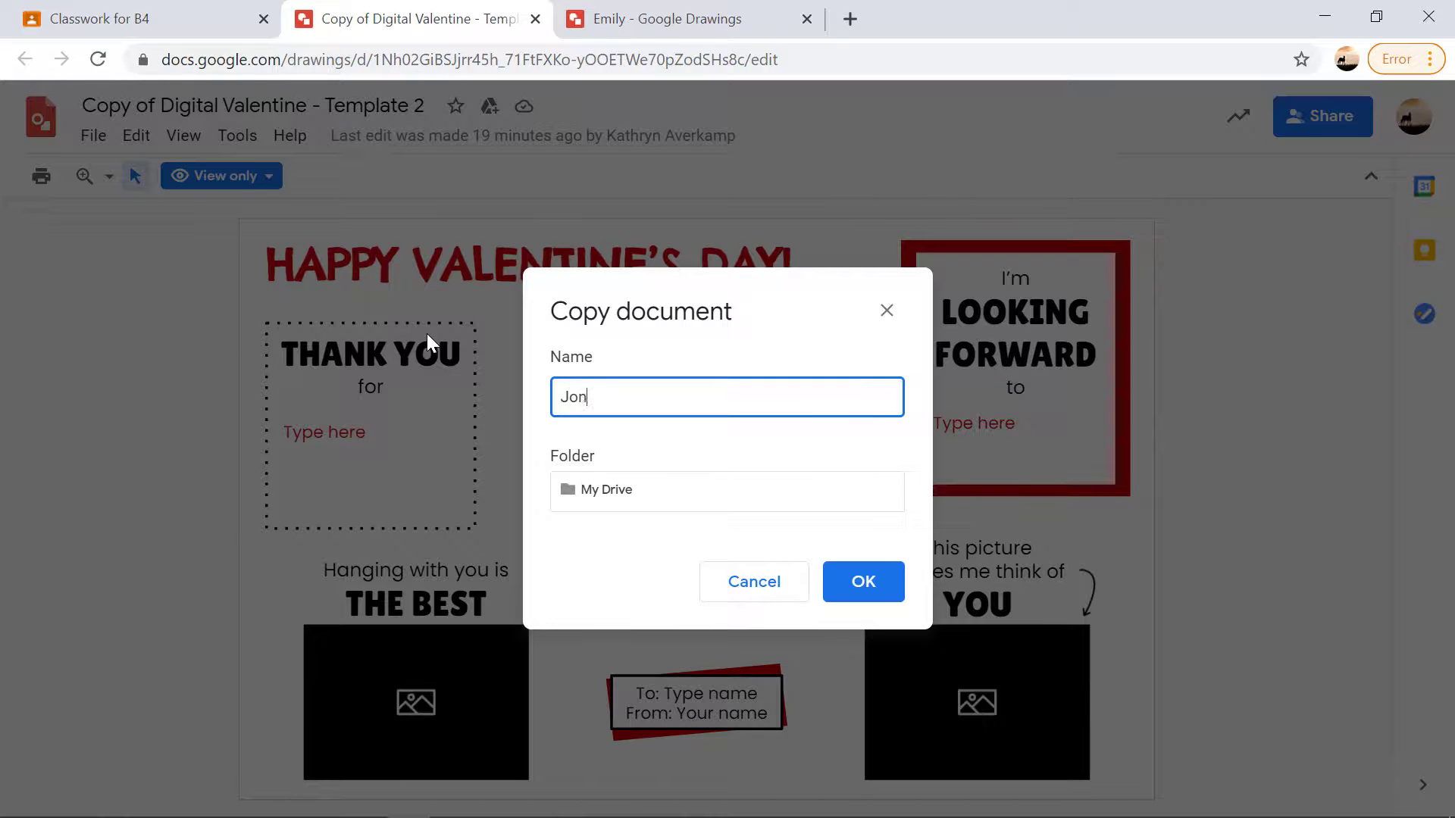
pyautogui.write('athan')
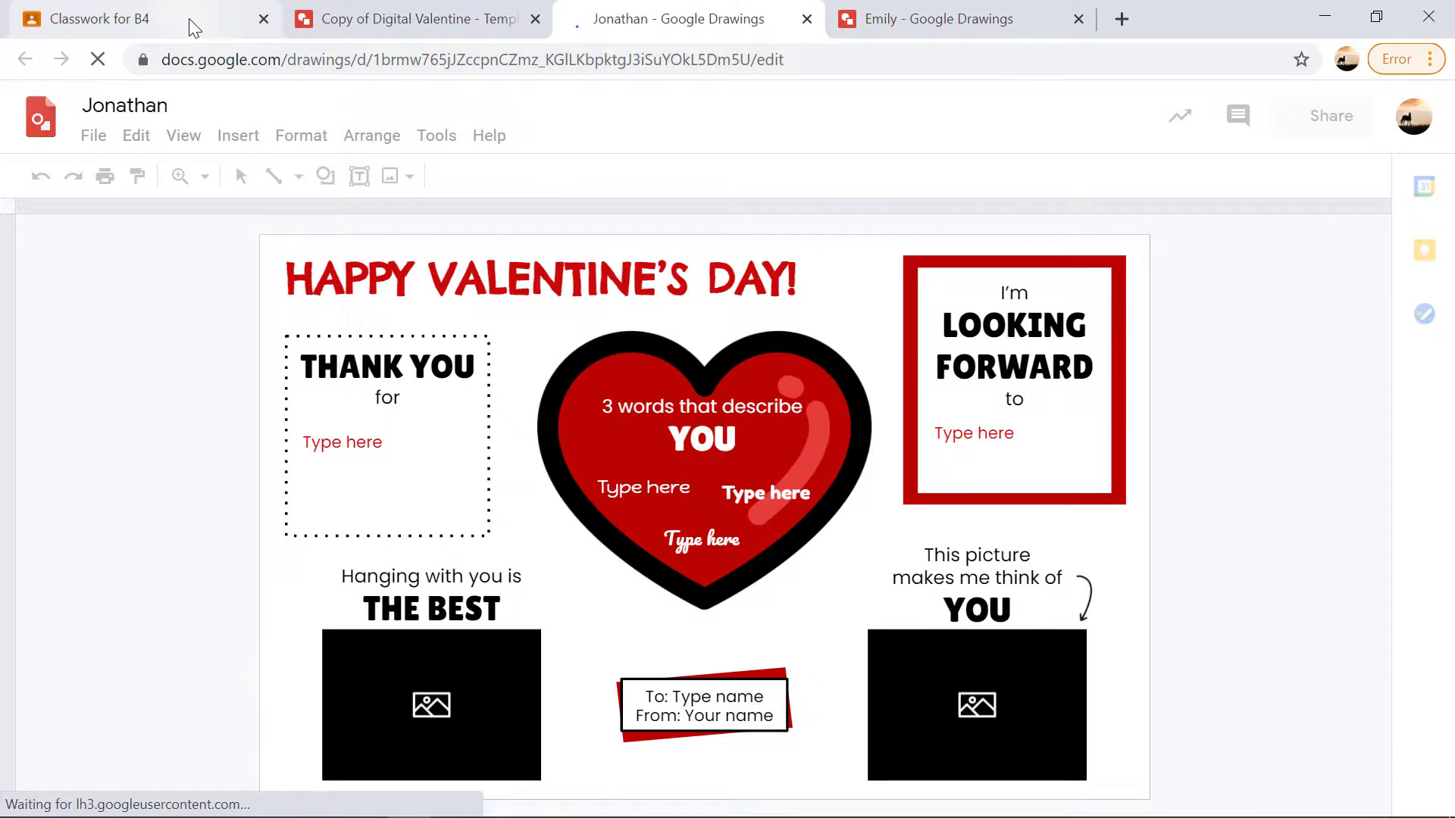
# Make a copy of Template 3 from the assignment, named after a third student
pyautogui.click(189, 19)
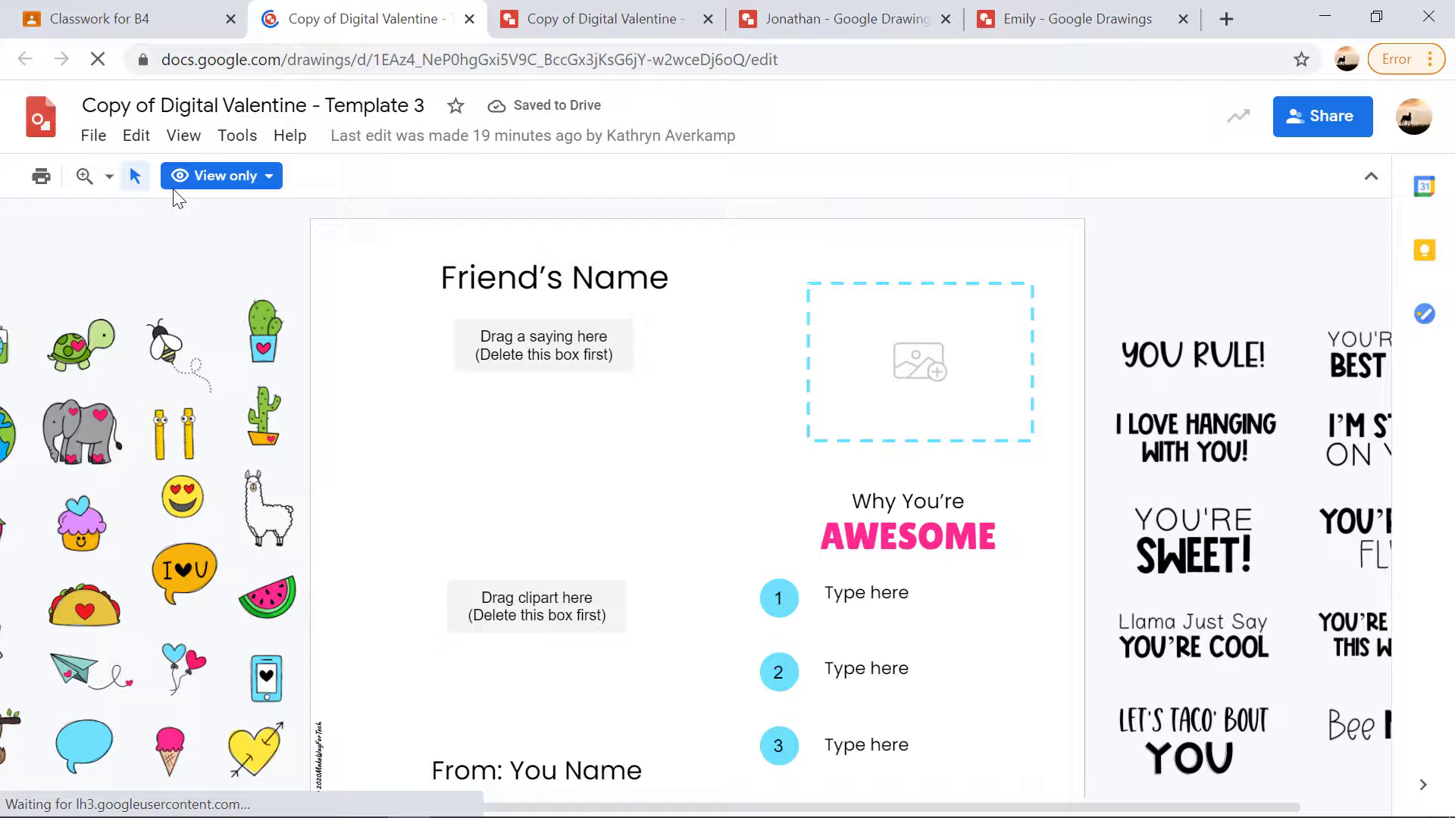
pyautogui.click(89, 138)
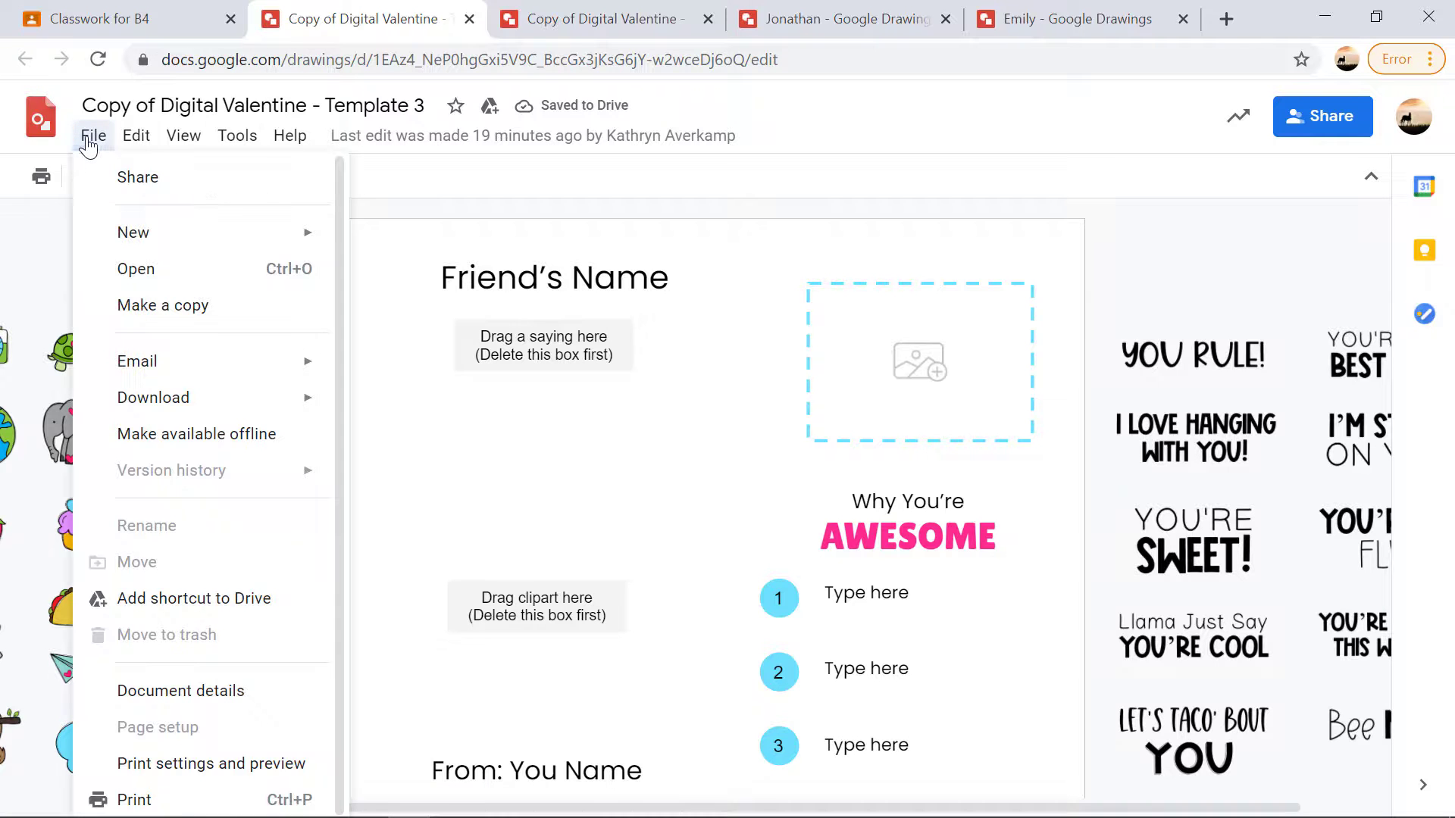
pyautogui.click(161, 303)
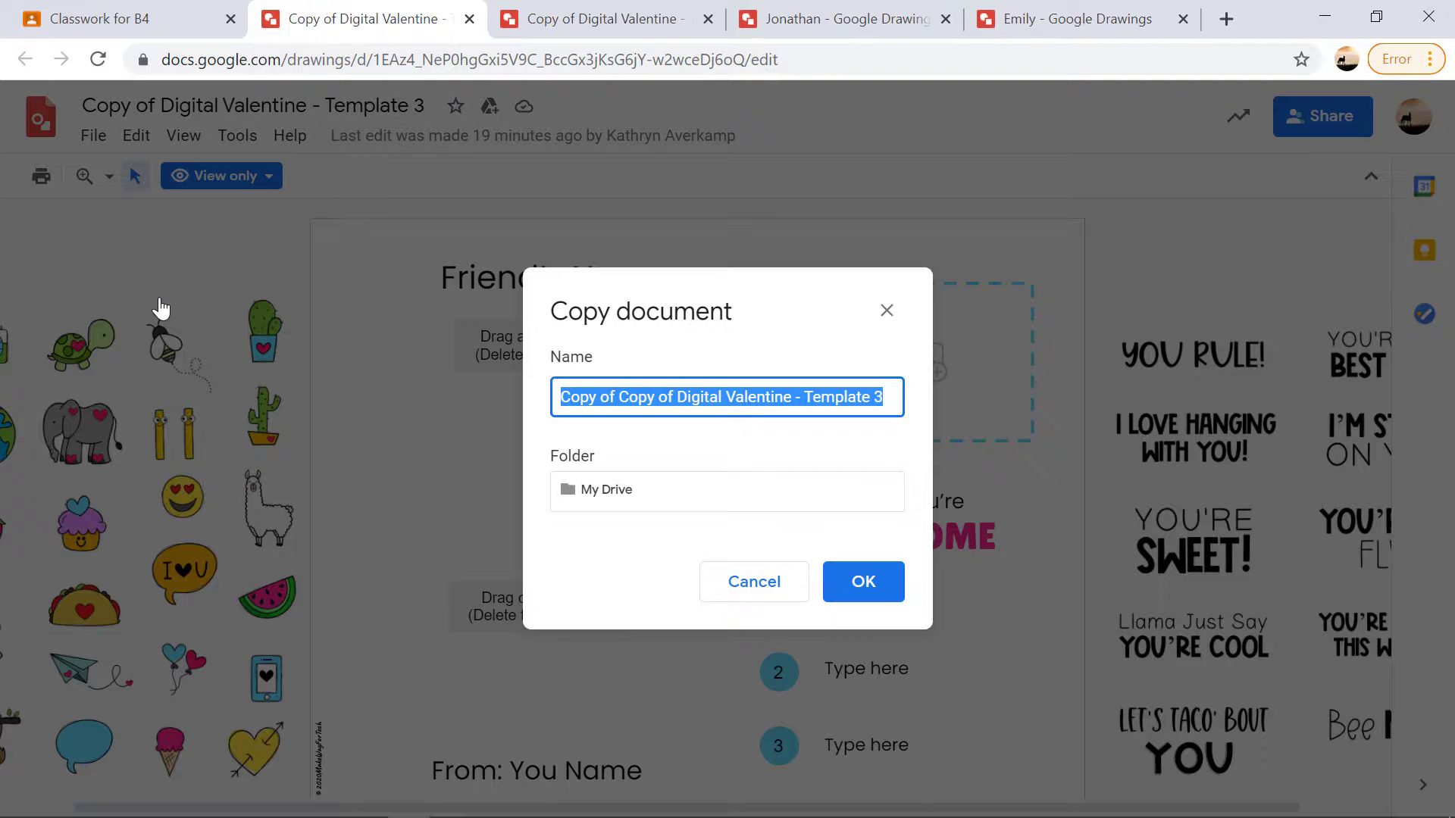
pyautogui.write('Isabella')
pyautogui.click(837, 583)
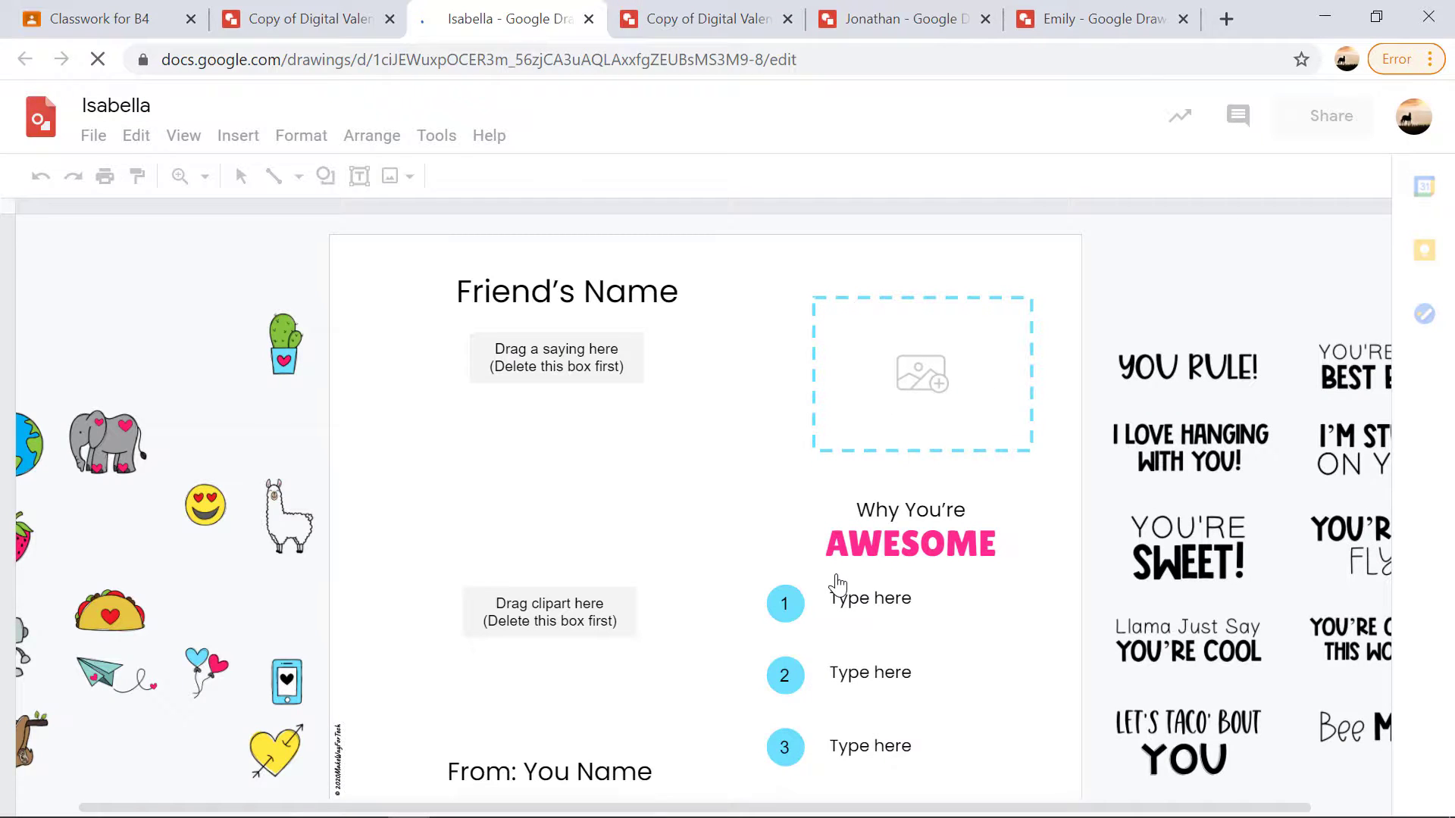